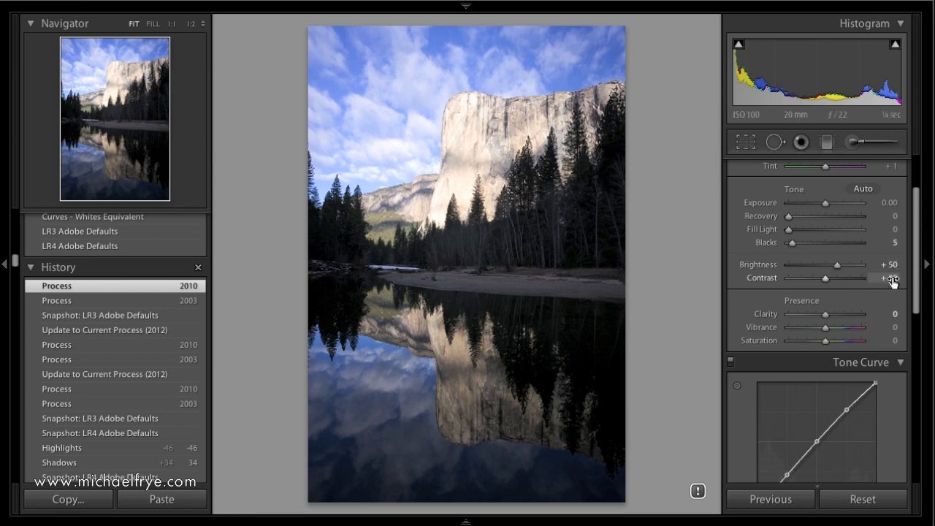
Set the cliff reflection photo's process version to 2012 (Current) in the camera calibration settings
scroll(835, 268, down, 2)
scroll(833, 270, down, 10)
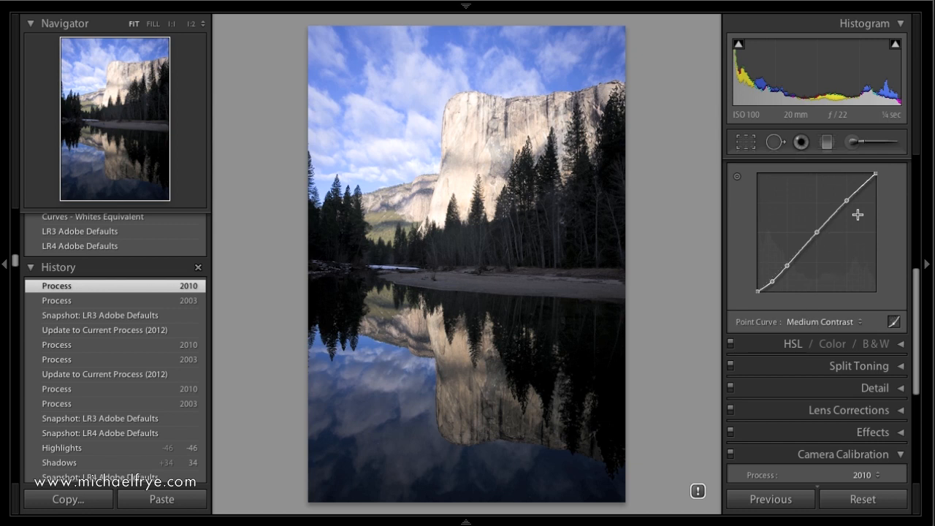
scroll(819, 261, down, 1)
scroll(819, 259, down, 11)
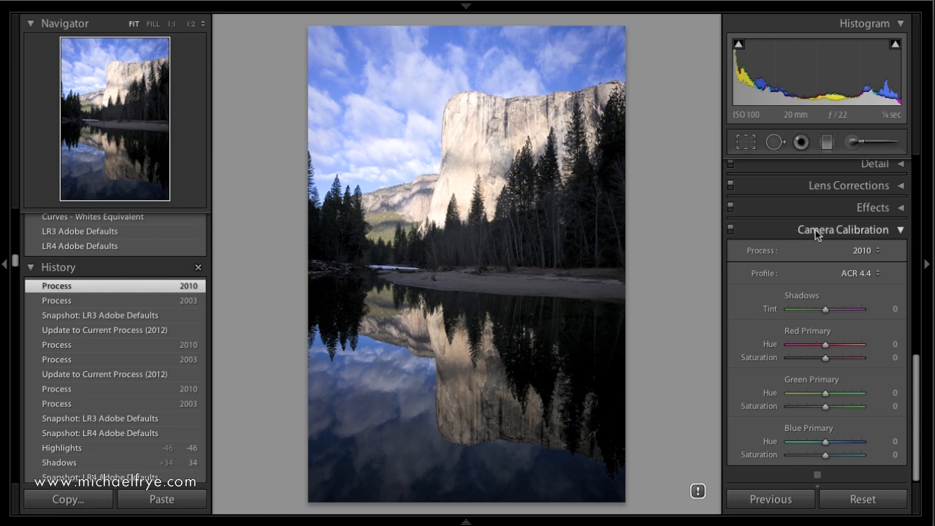
click(870, 251)
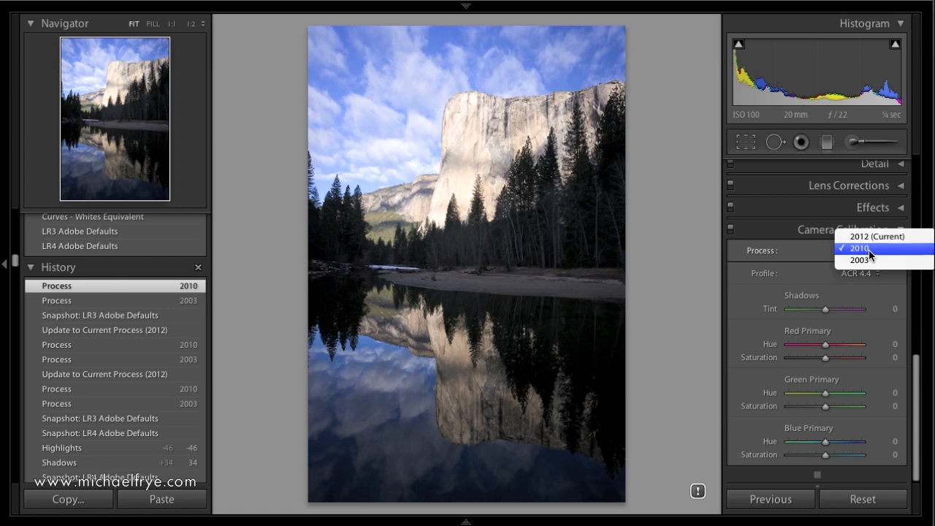
click(869, 249)
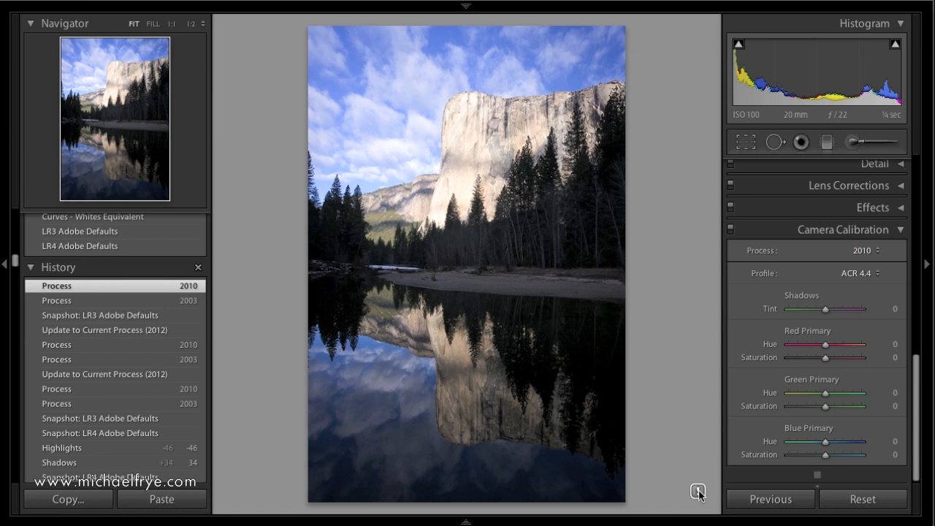
click(862, 250)
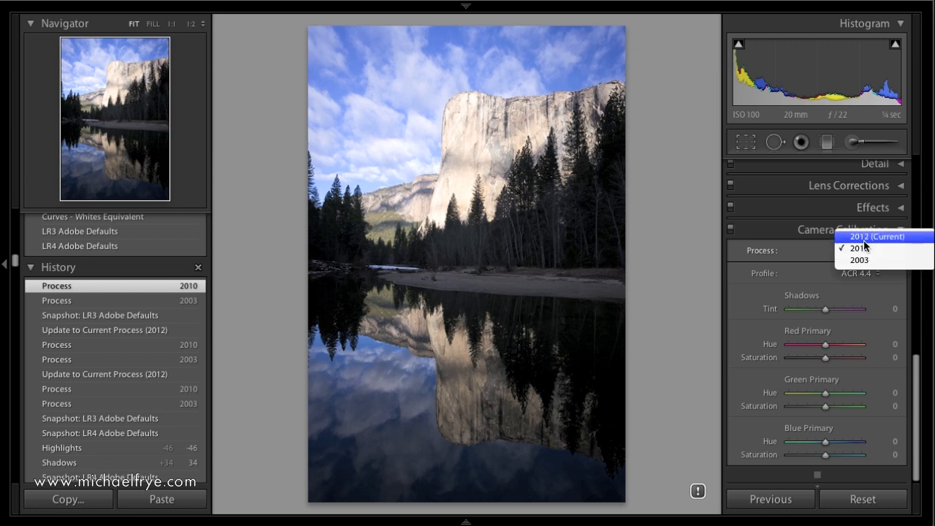
click(864, 242)
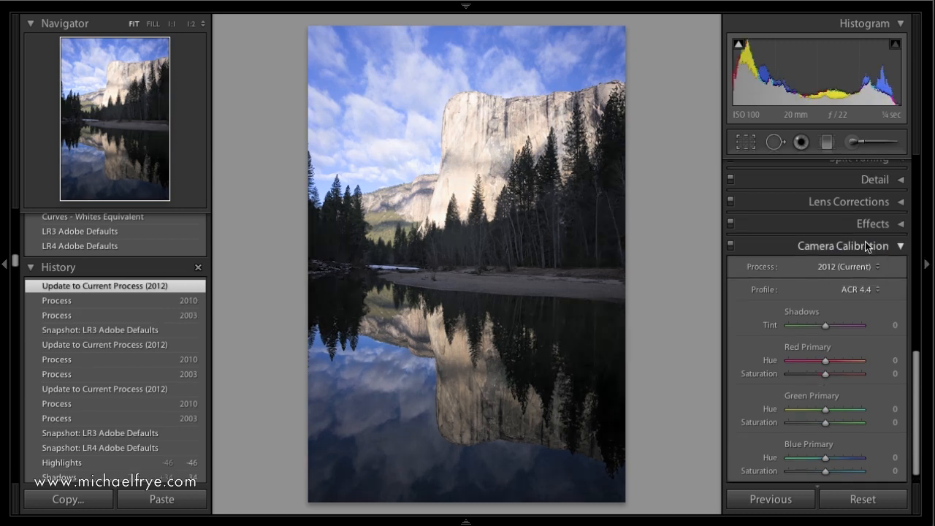
Compare the photo's process 2010 and 2012 renderings by switching between the two latest history states
click(95, 305)
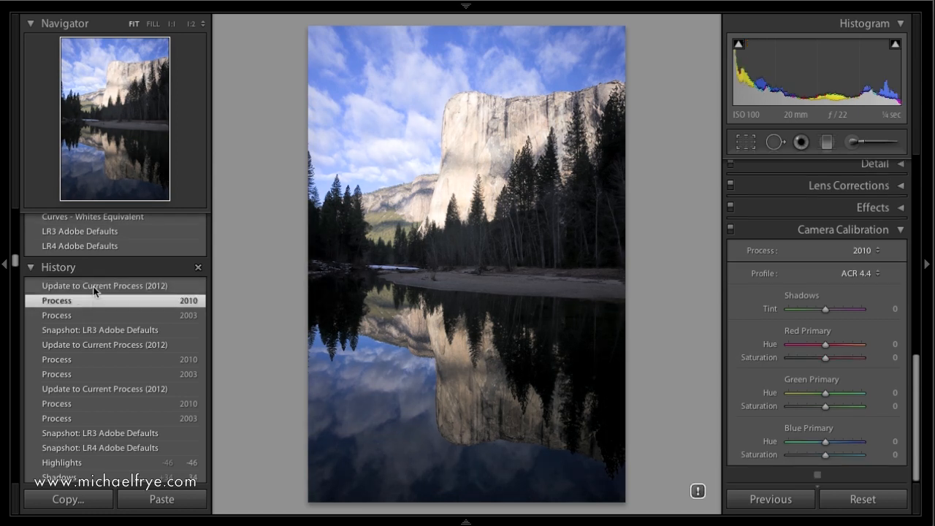
click(94, 290)
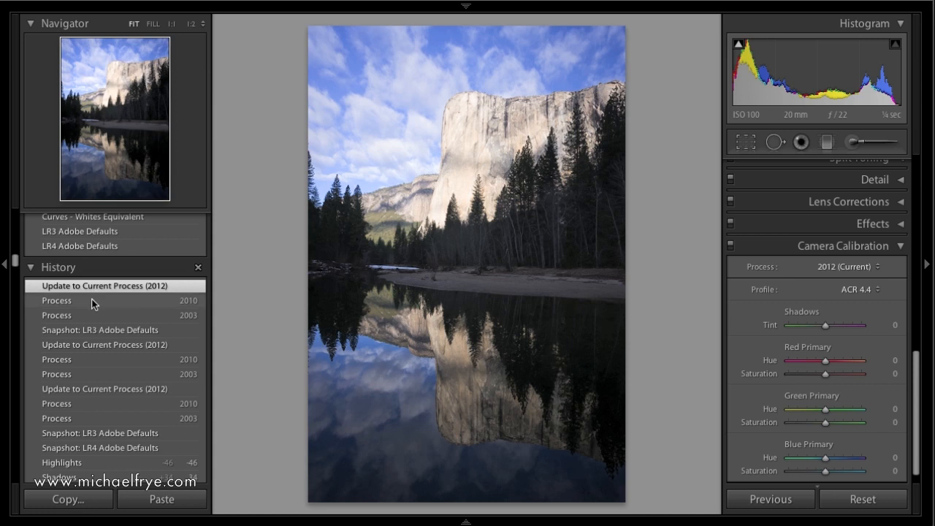
click(92, 300)
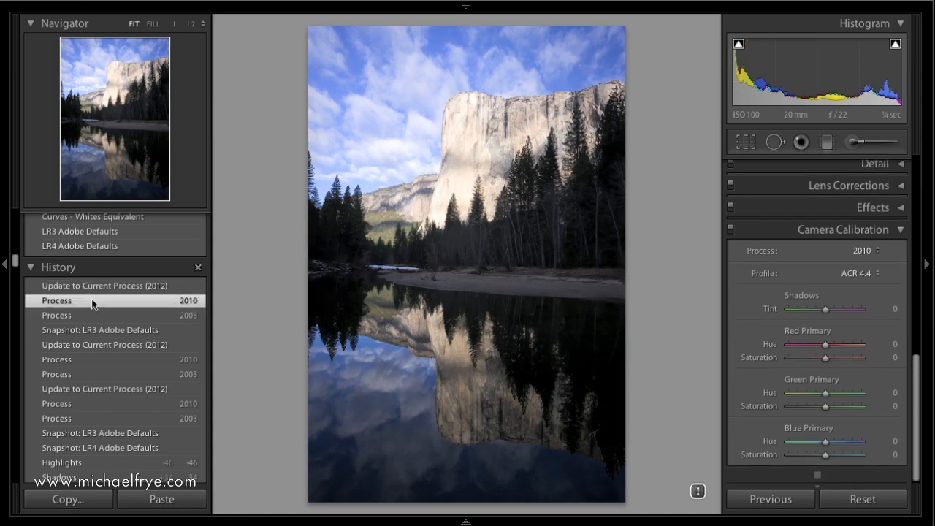
Check shadow and highlight clipping in the 2010 and 2012 history states, and hide the clipping overlay
key(j)
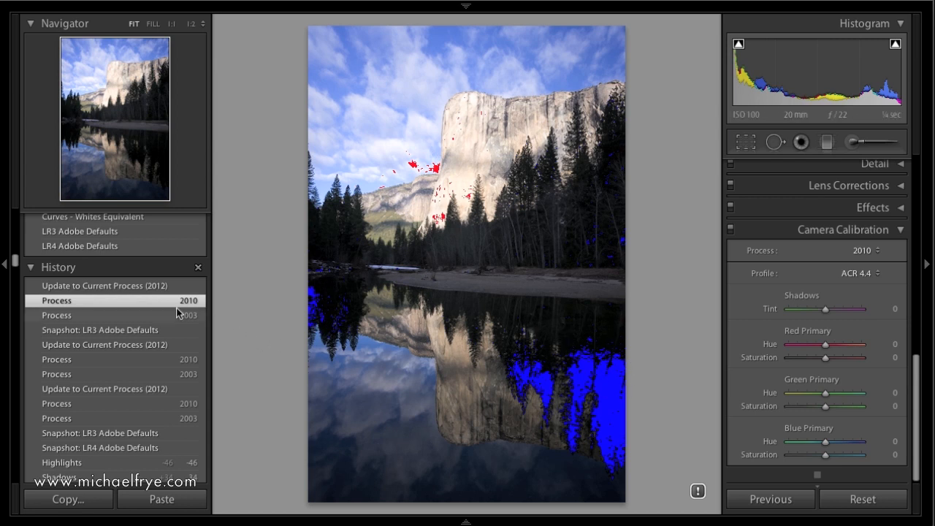
click(142, 287)
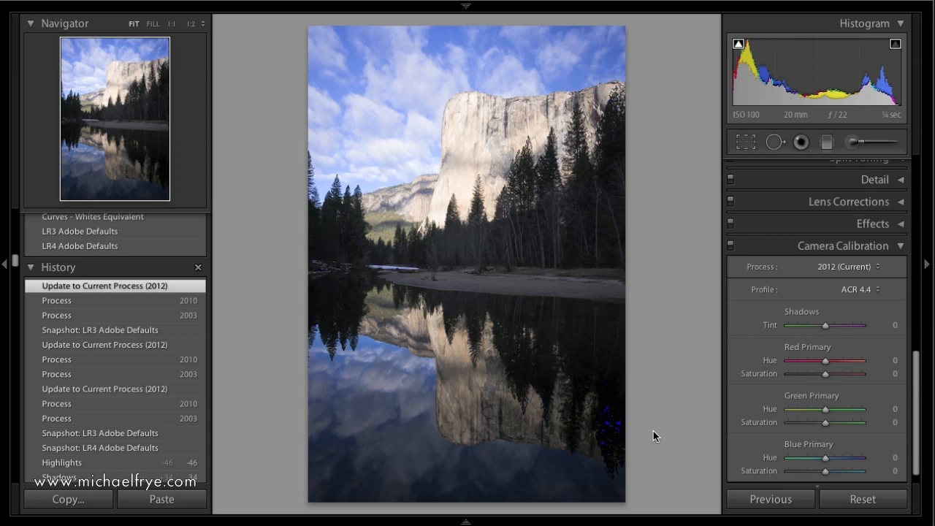
key(j)
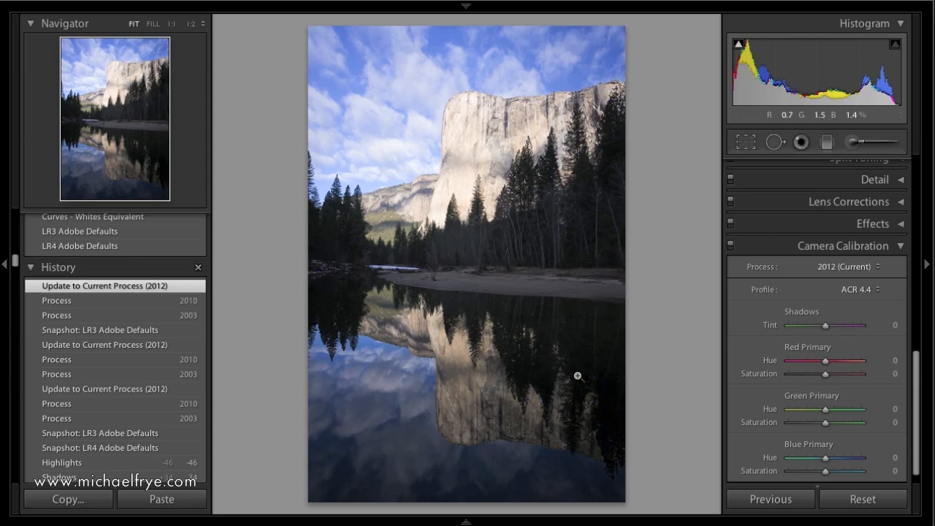
Compare the sunlit cliff's highlight detail at 1:1 in the 2010 and 2012 history states, and review the 2012 curve and tone settings
click(108, 304)
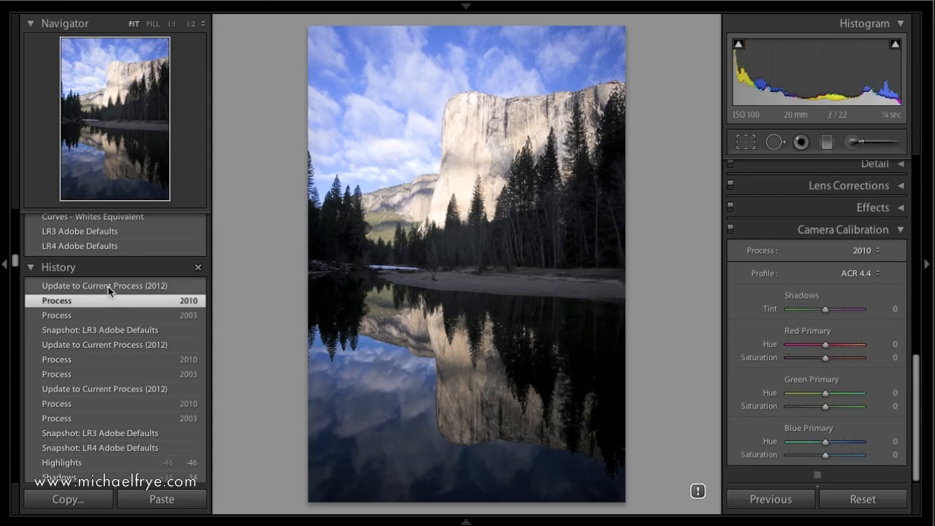
click(108, 287)
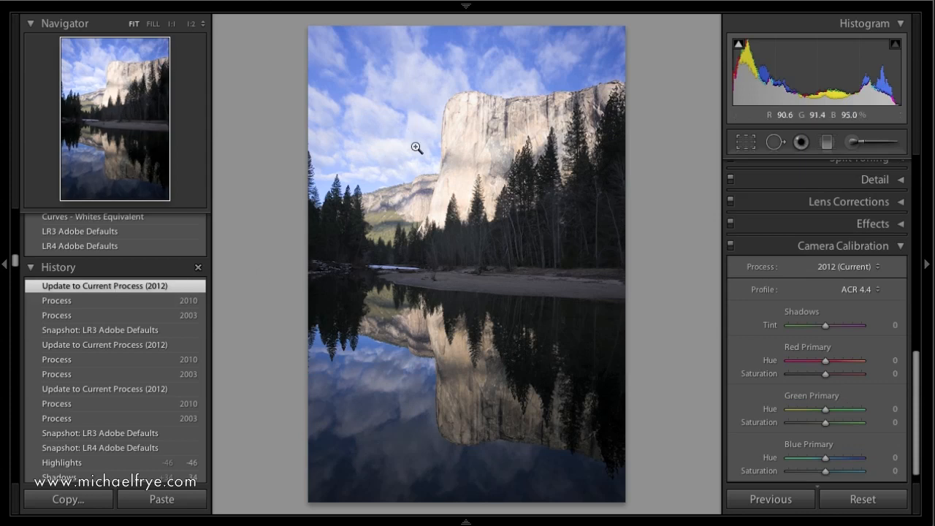
click(470, 166)
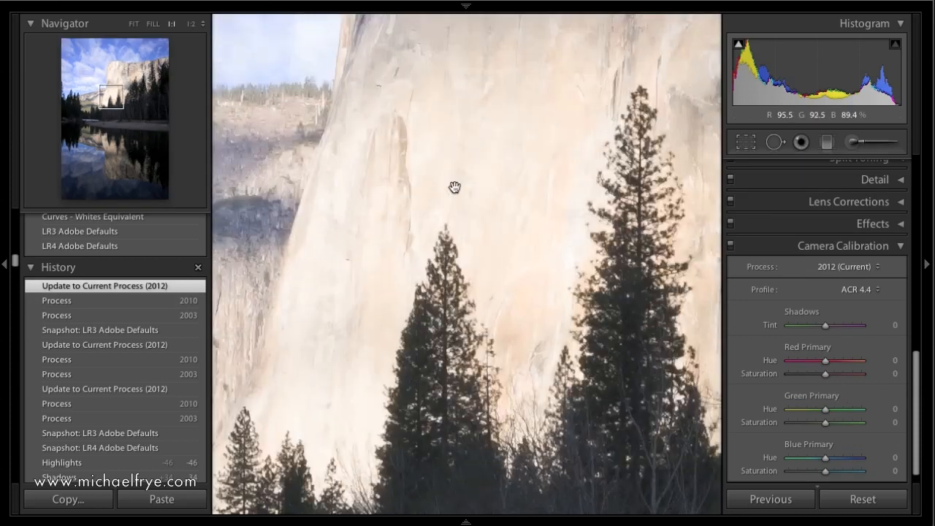
drag(459, 172, 525, 256)
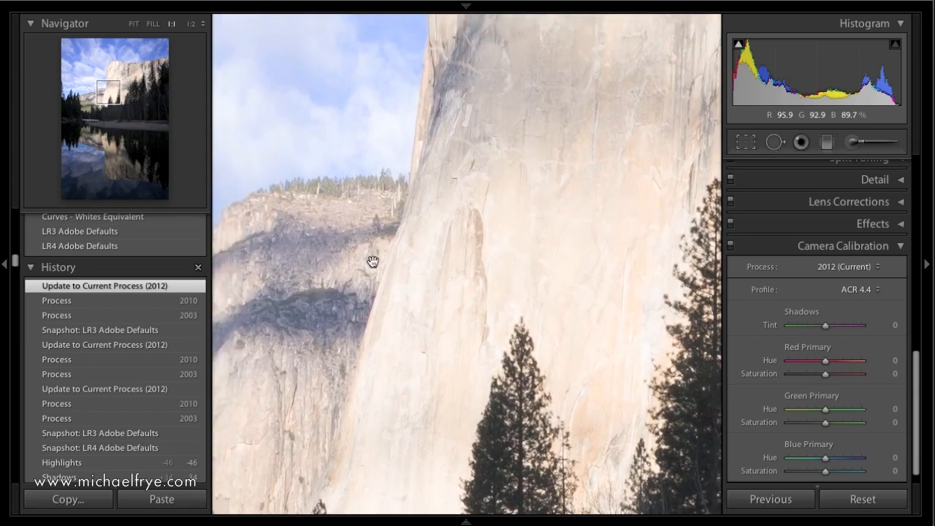
click(151, 300)
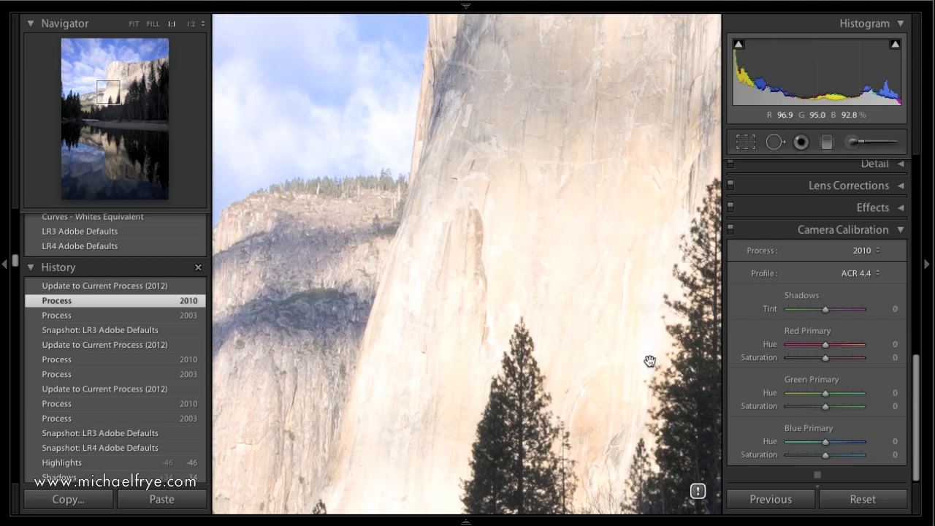
click(157, 288)
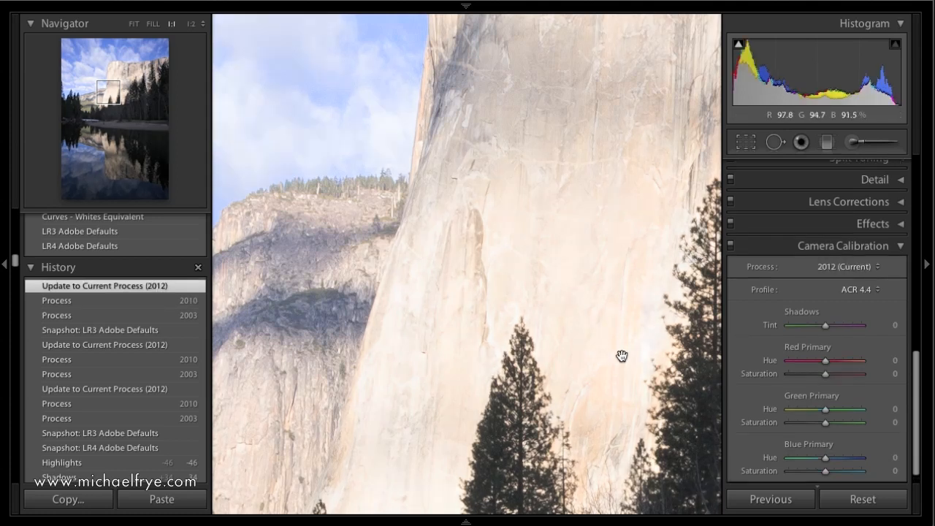
click(475, 298)
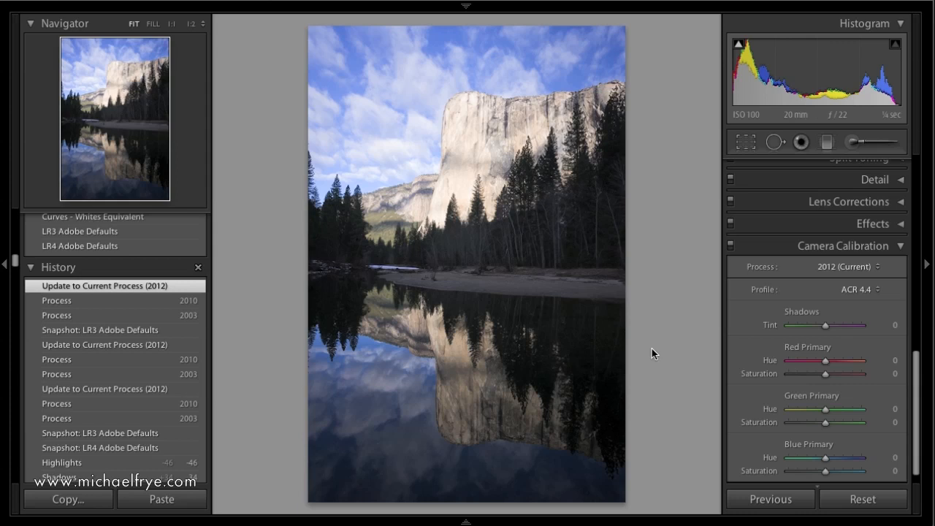
scroll(769, 281, up, 10)
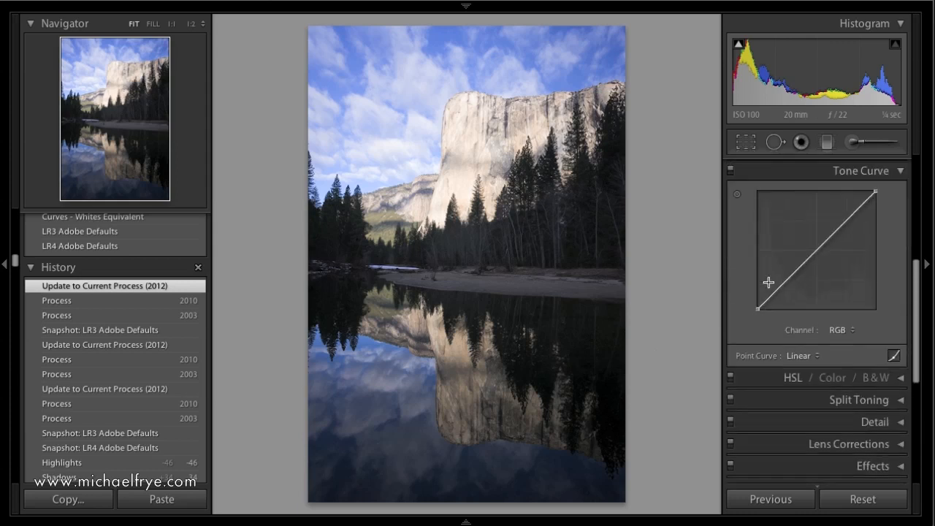
scroll(768, 281, up, 3)
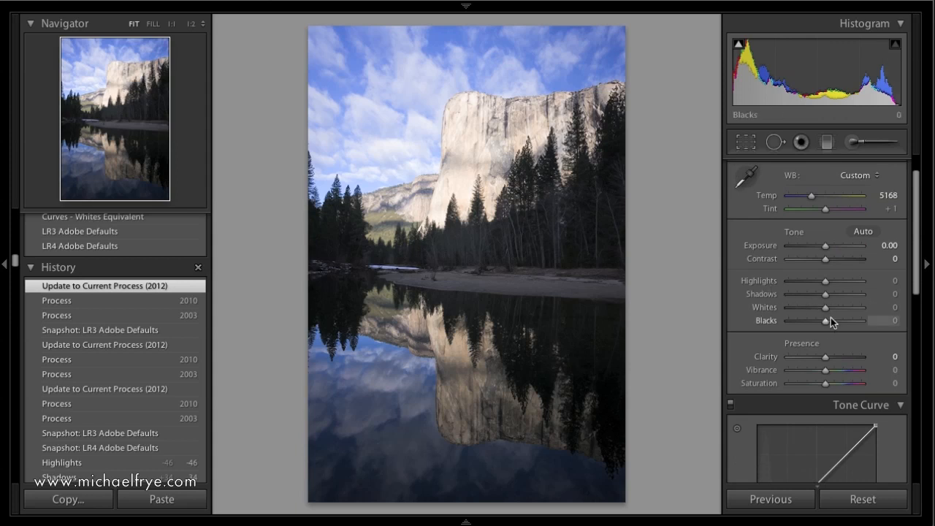
Update the misty mountain photo to the current 2012 process version
scroll(831, 320, down, 4)
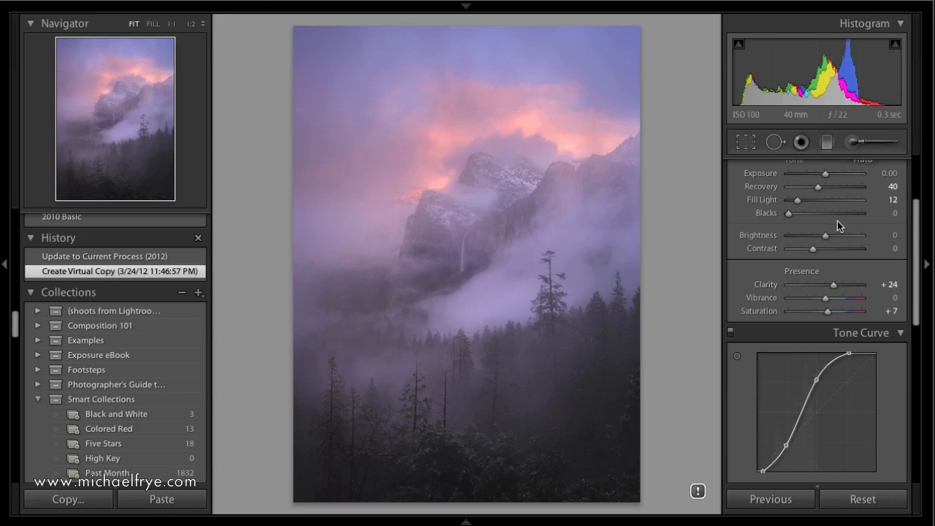
scroll(838, 221, up, 1)
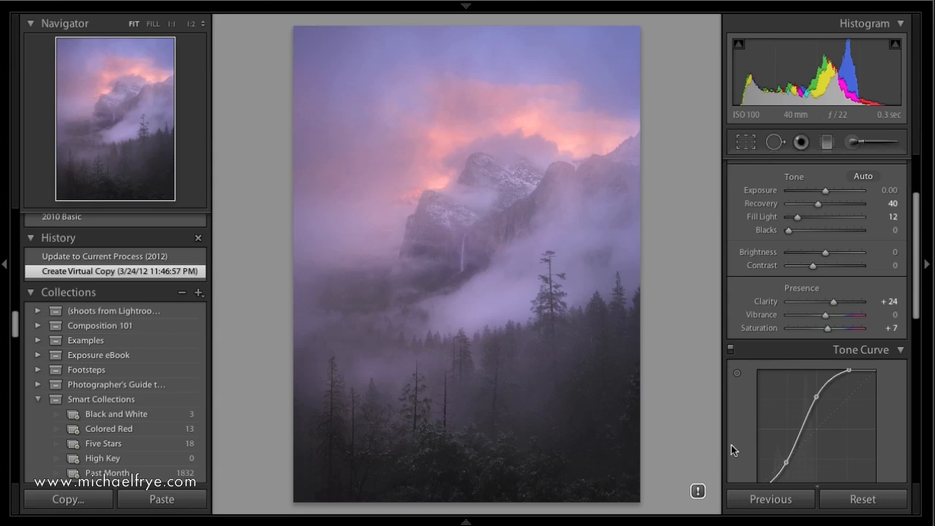
click(698, 492)
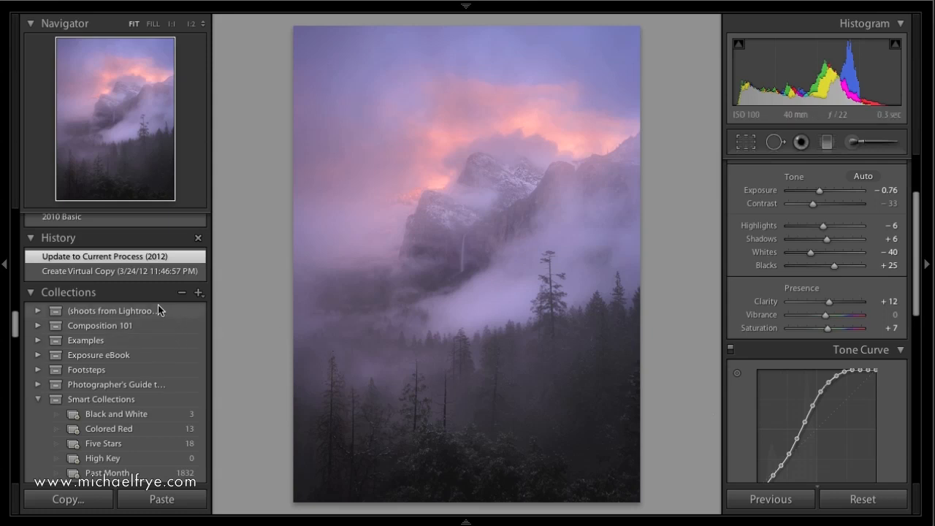
Compare the misty mountain photo's original virtual copy state with its 2012 process update, and return to the virtual copy state
click(138, 274)
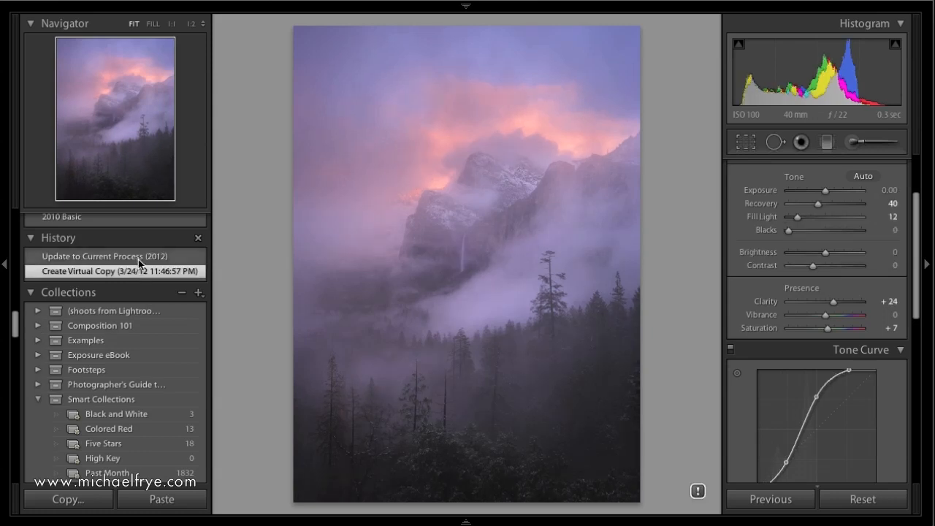
click(138, 260)
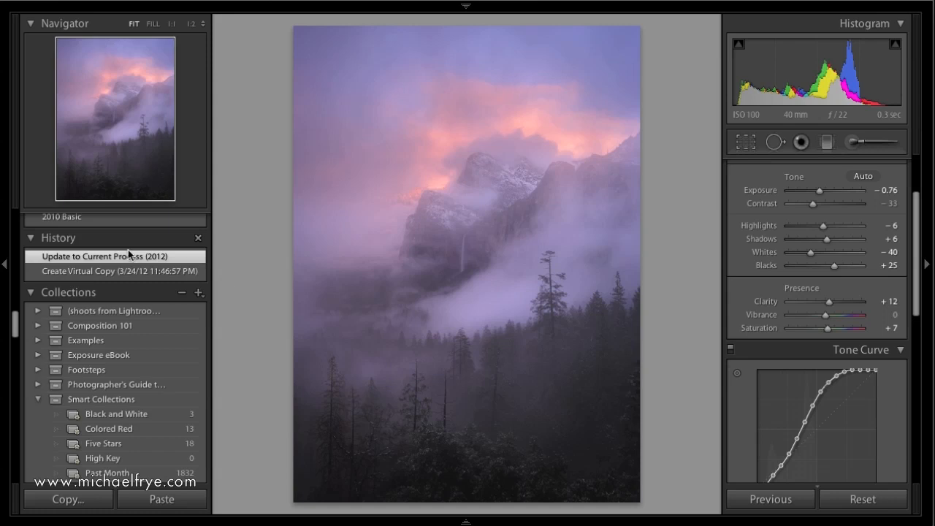
click(93, 271)
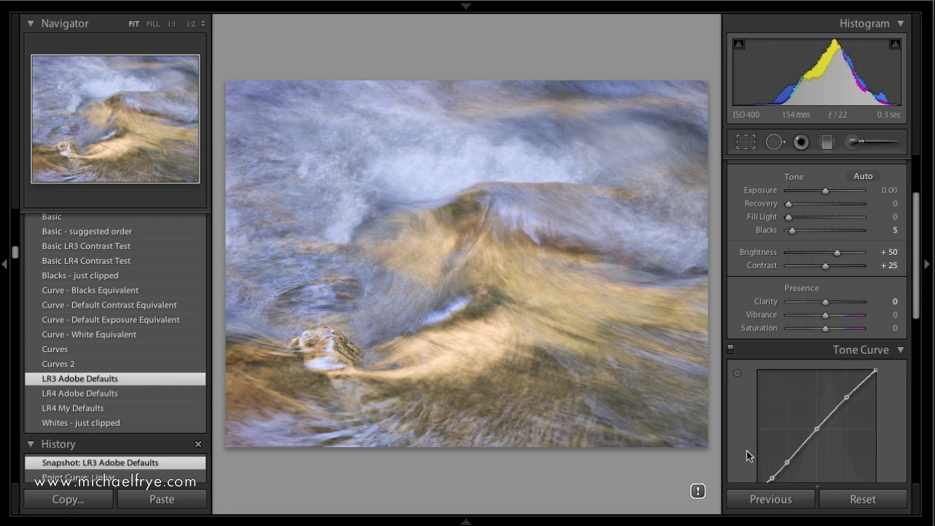
Update the flowing water photo to the 2012 process version and review its basic tone settings
click(699, 492)
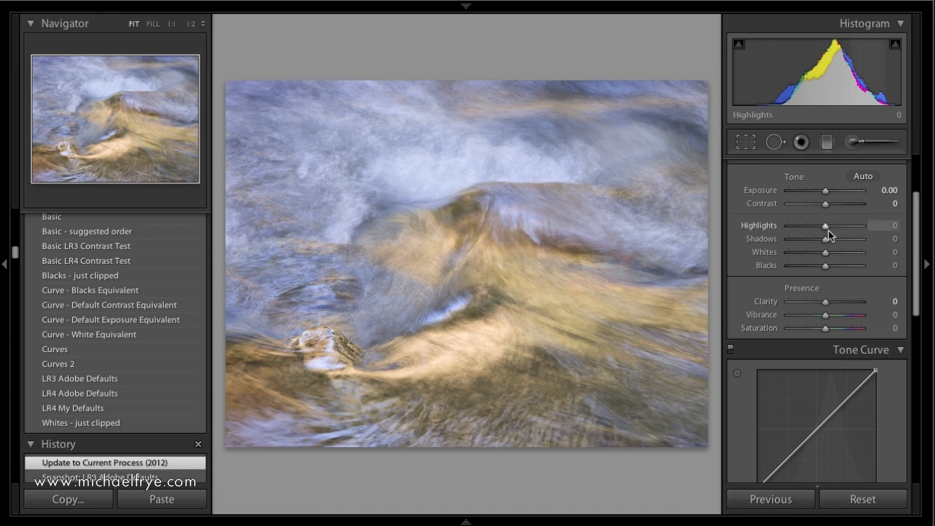
scroll(834, 208, up, 3)
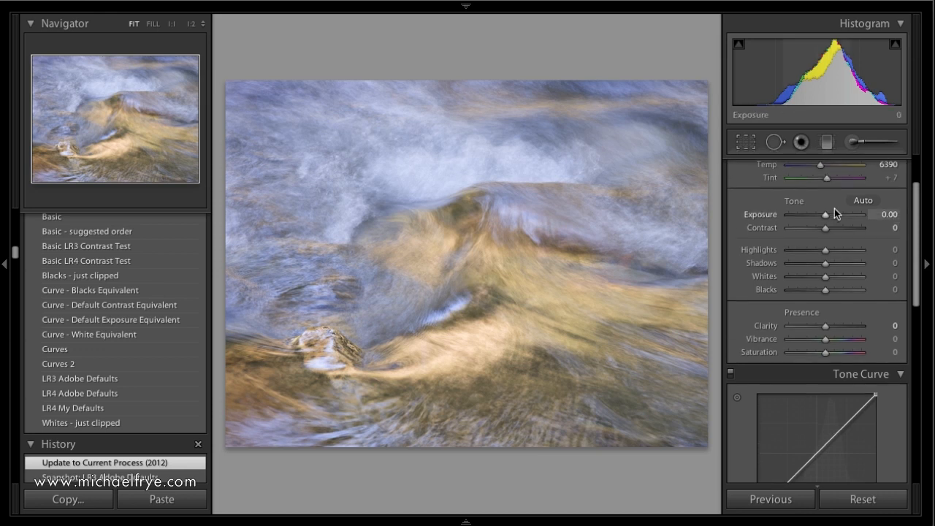
scroll(834, 208, up, 1)
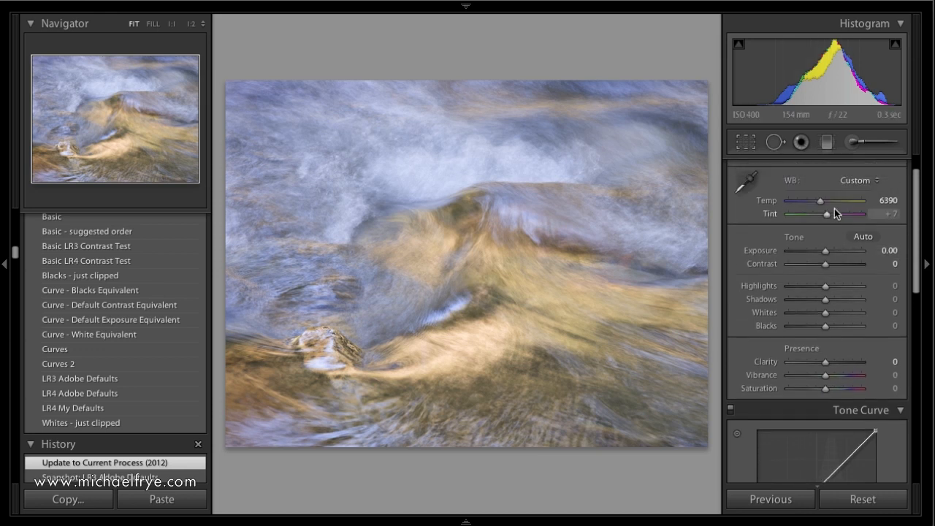
Compare the flowing water photo's LR3 Adobe Defaults and 2012 update history states, and examine the LR3 tone settings and curve
click(95, 477)
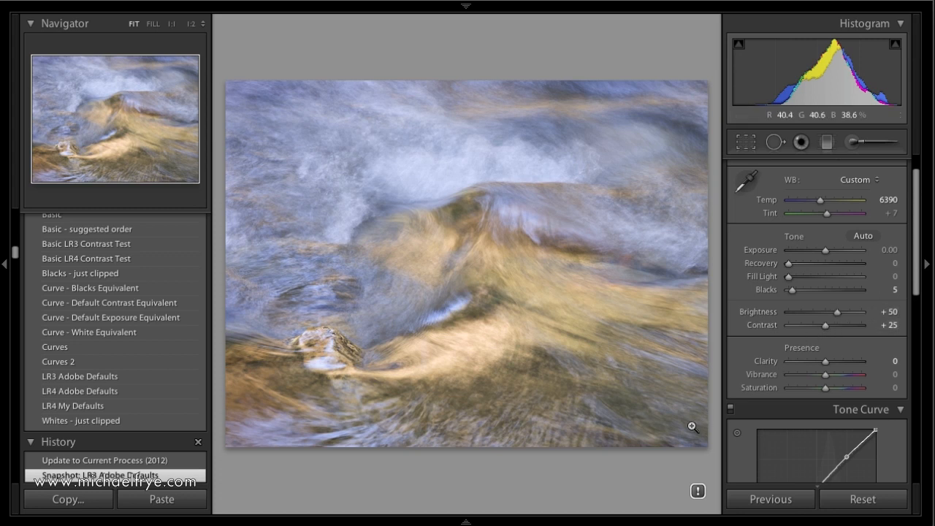
click(188, 460)
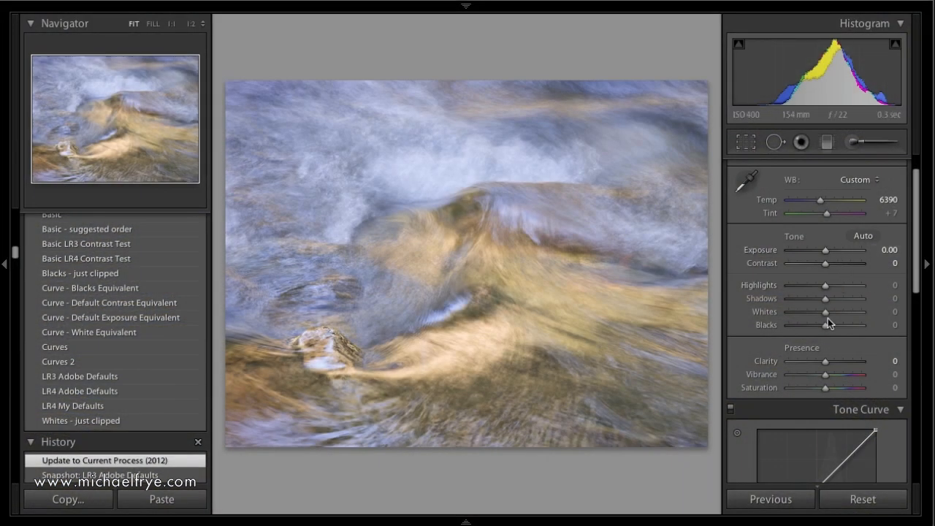
click(168, 476)
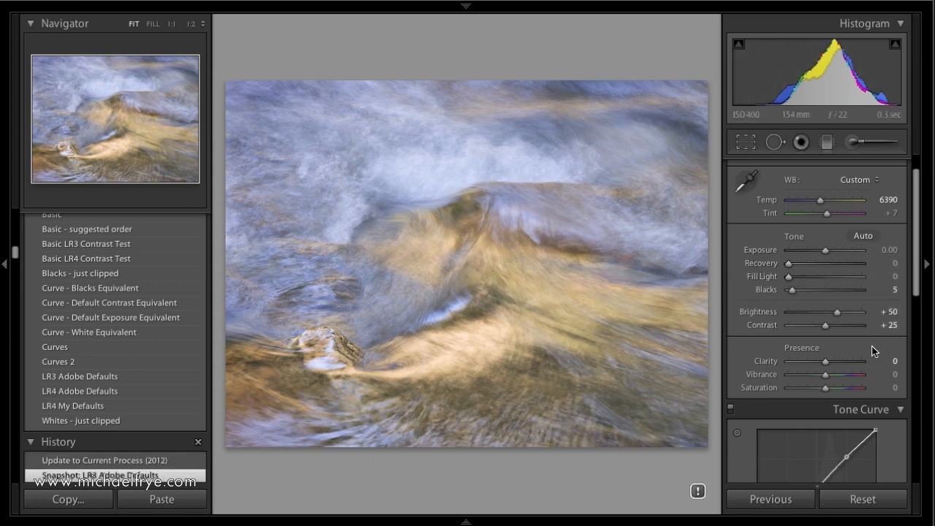
scroll(873, 349, down, 3)
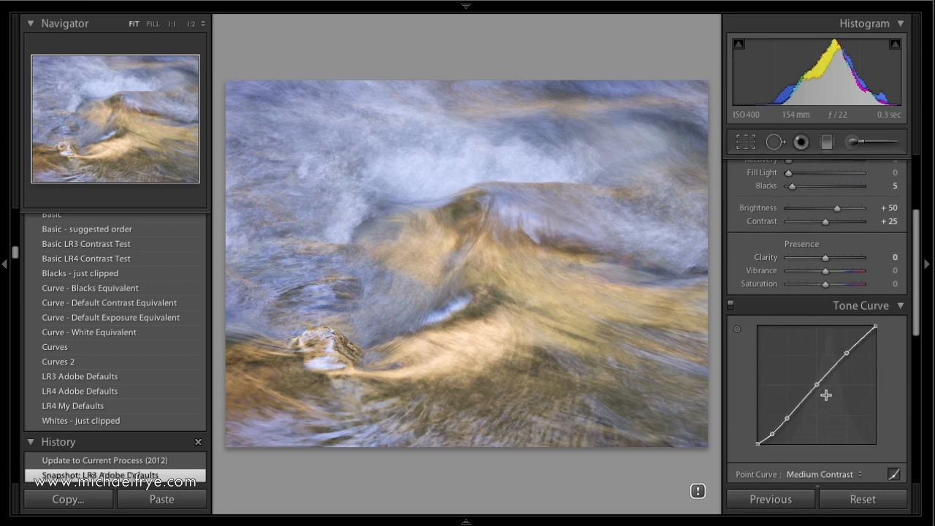
scroll(827, 397, up, 1)
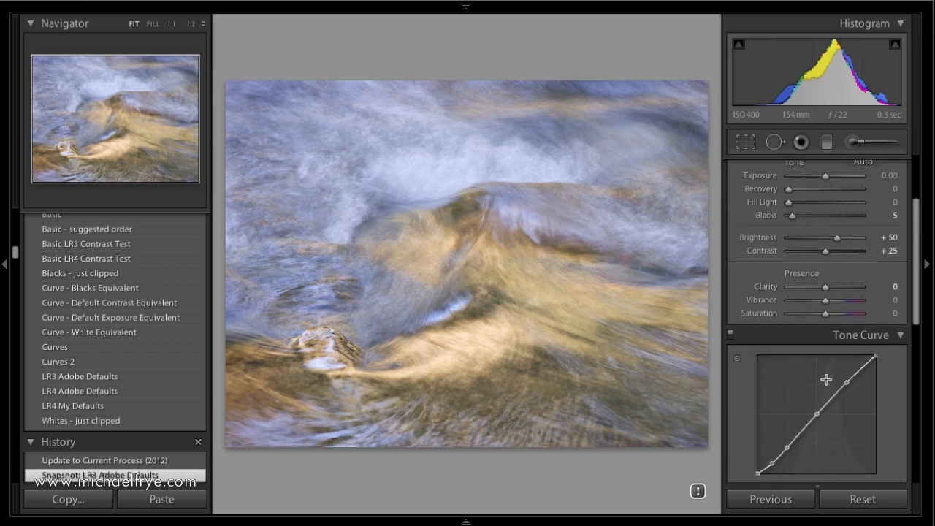
Compare the flowing water photo's tone settings and point curve between the 2012 update and LR3 Adobe Defaults history states
click(142, 462)
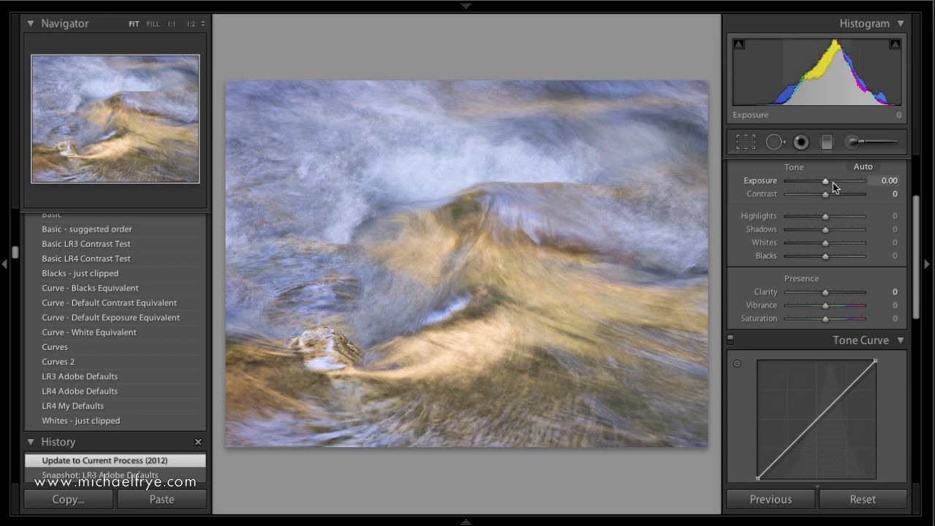
scroll(842, 366, down, 2)
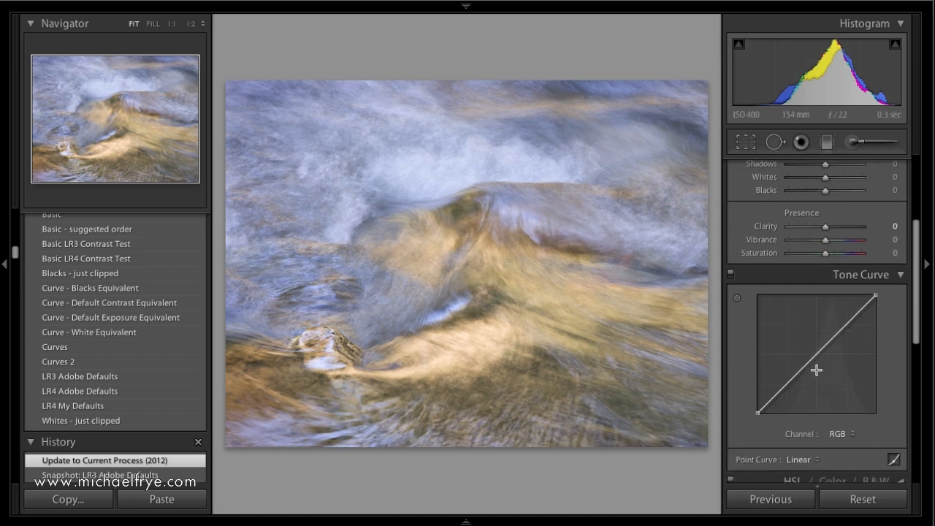
scroll(816, 370, up, 2)
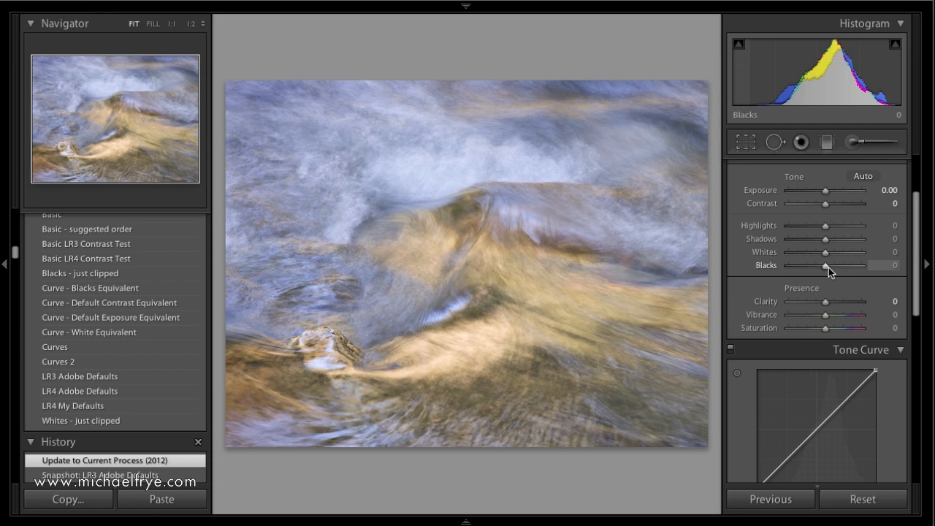
scroll(829, 264, down, 2)
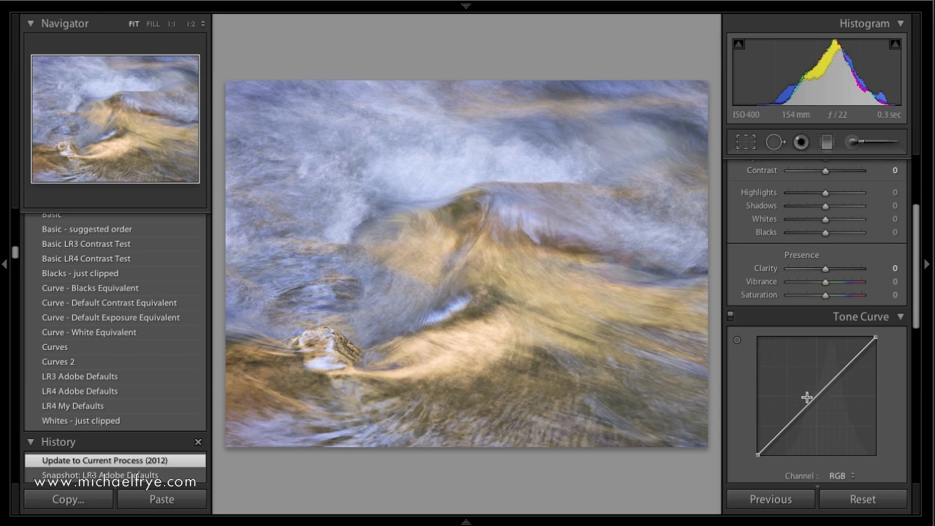
scroll(812, 402, down, 3)
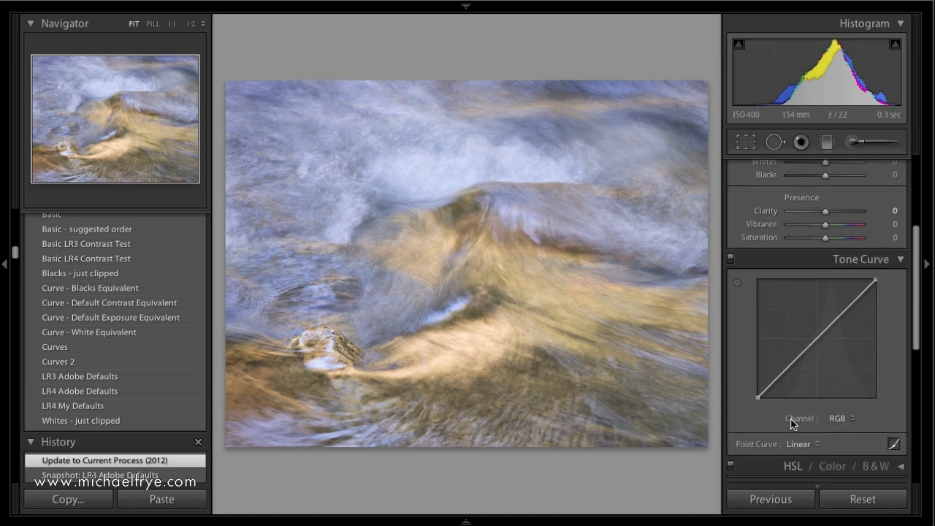
click(168, 475)
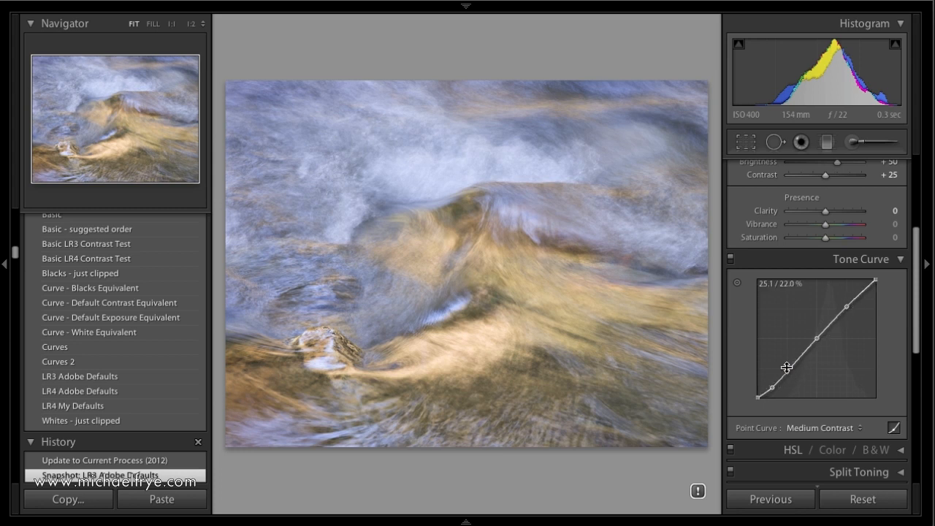
click(158, 458)
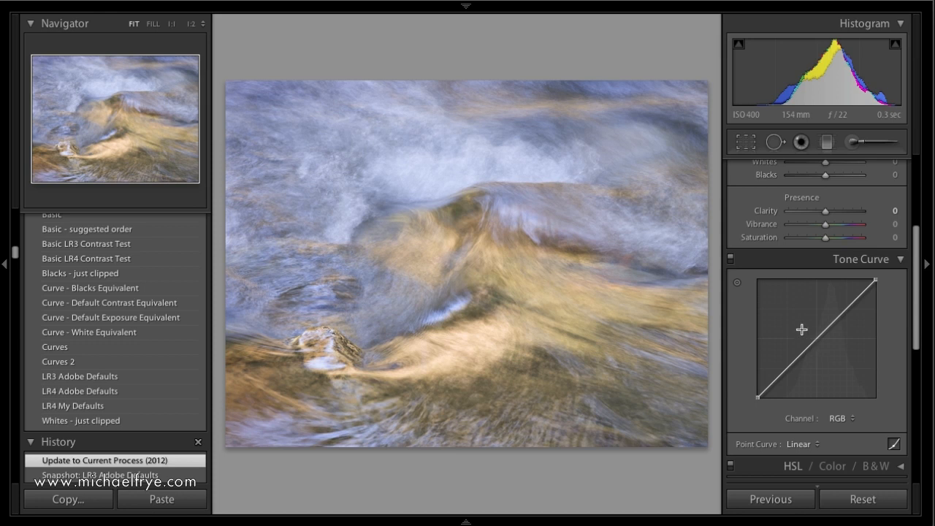
Set Exposure to -1.00, Contrast to -33 and Blacks to +25 on the 2012-process flowing water photo
scroll(802, 330, up, 5)
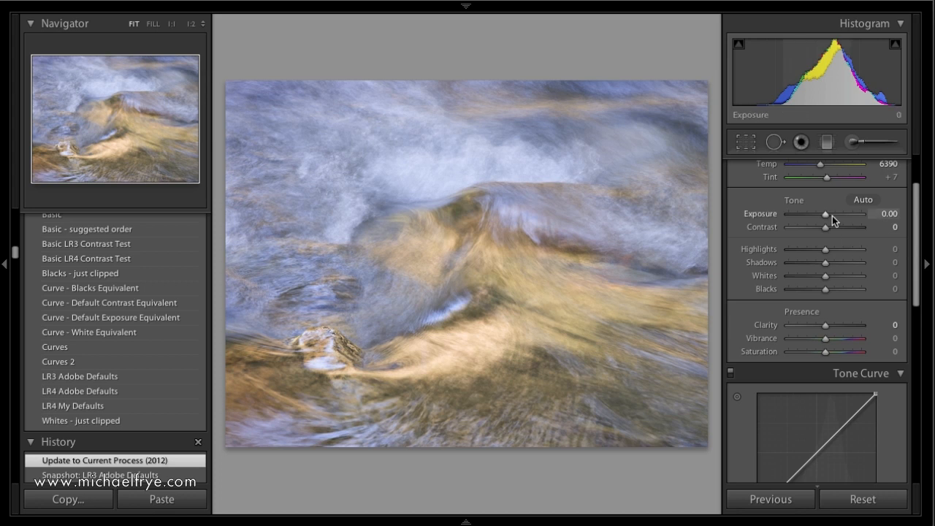
drag(825, 213, 818, 214)
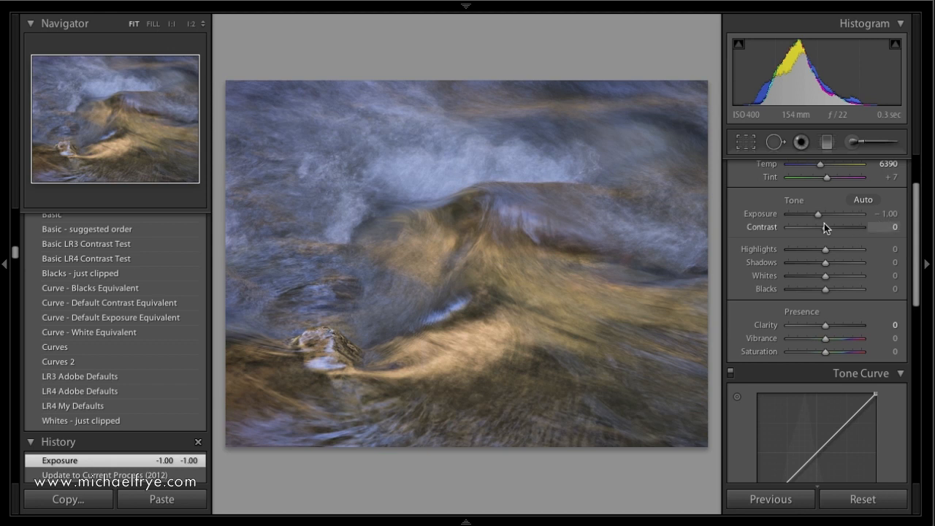
double_click(769, 227)
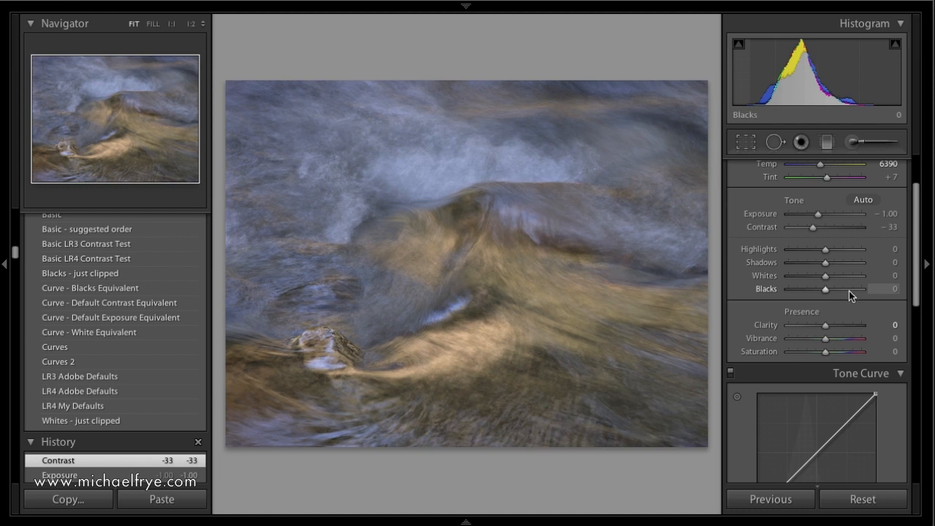
click(883, 291)
text(25)
key(Return)
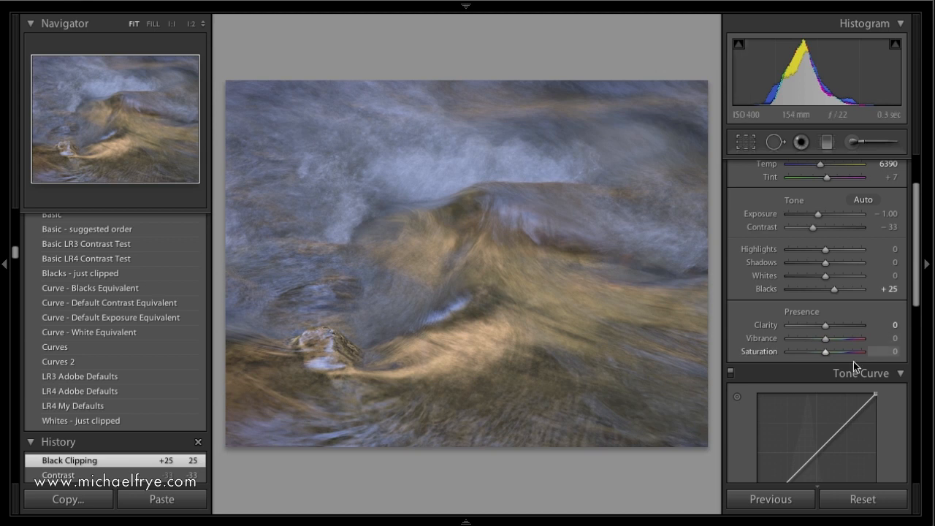
Set the tone curve's point curve preset to True Linear
scroll(853, 357, down, 1)
scroll(853, 356, down, 2)
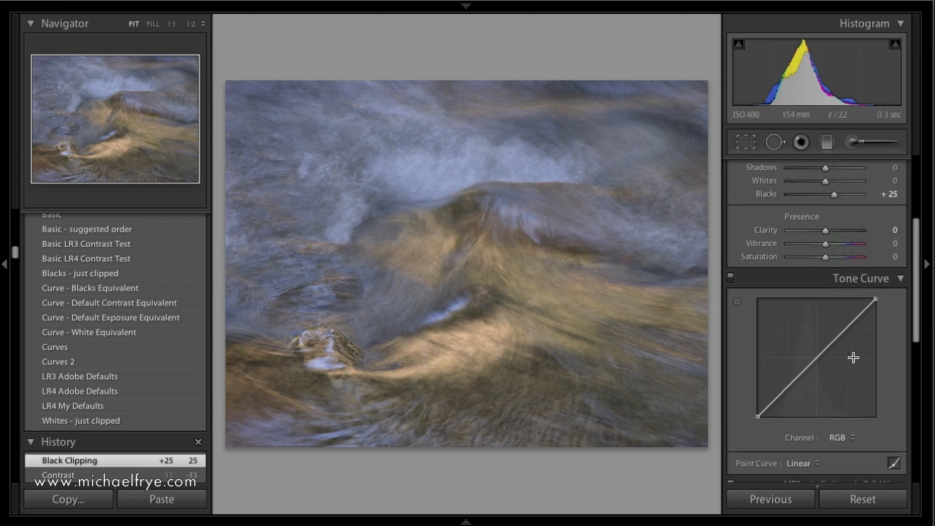
click(817, 441)
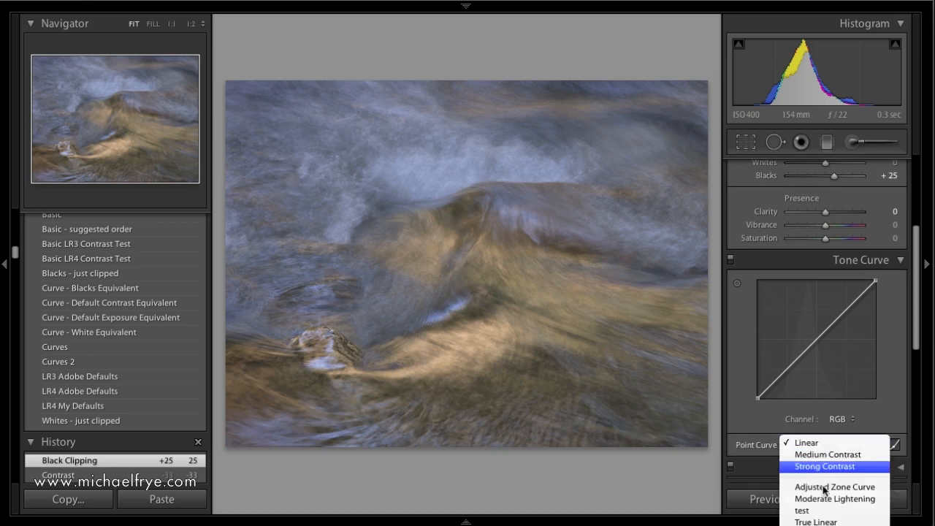
click(843, 523)
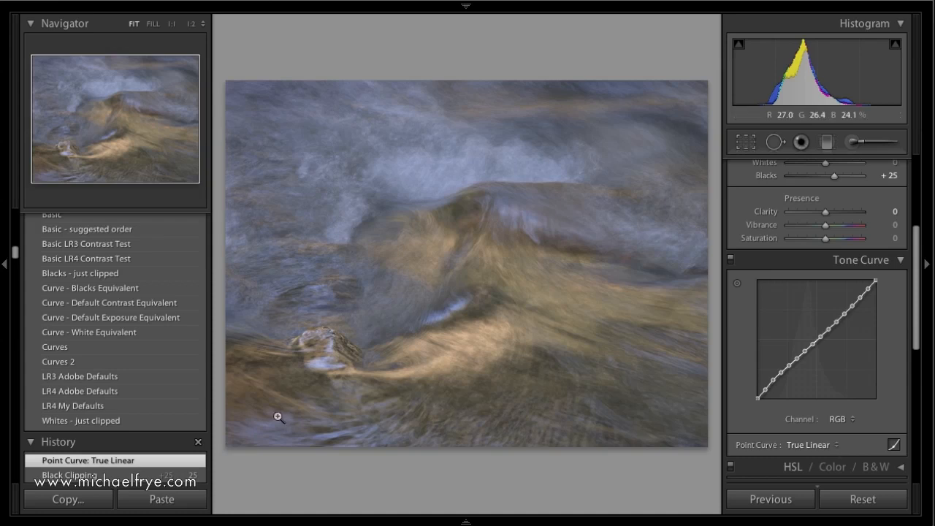
Apply the LR4 Adobe Defaults snapshot and try Exposure at -1.10 and +1.85 before resetting it to its default
click(122, 391)
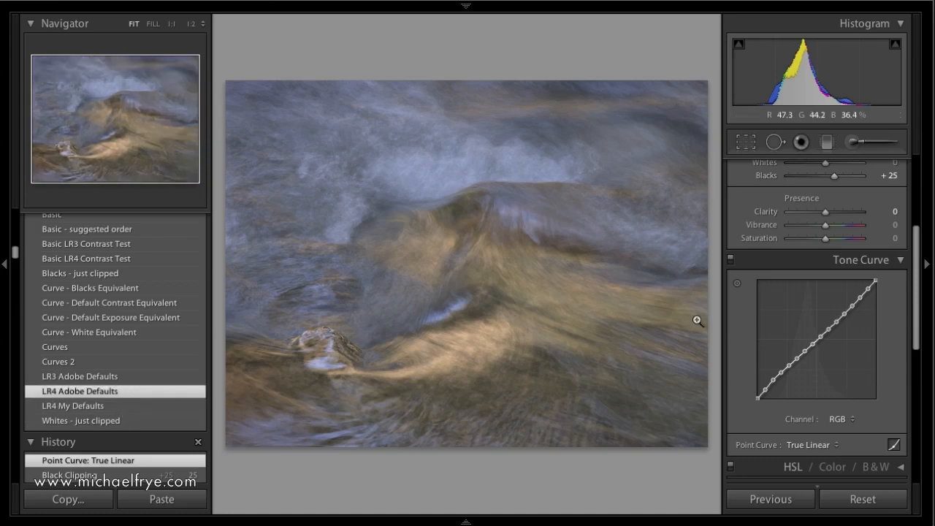
scroll(815, 311, up, 3)
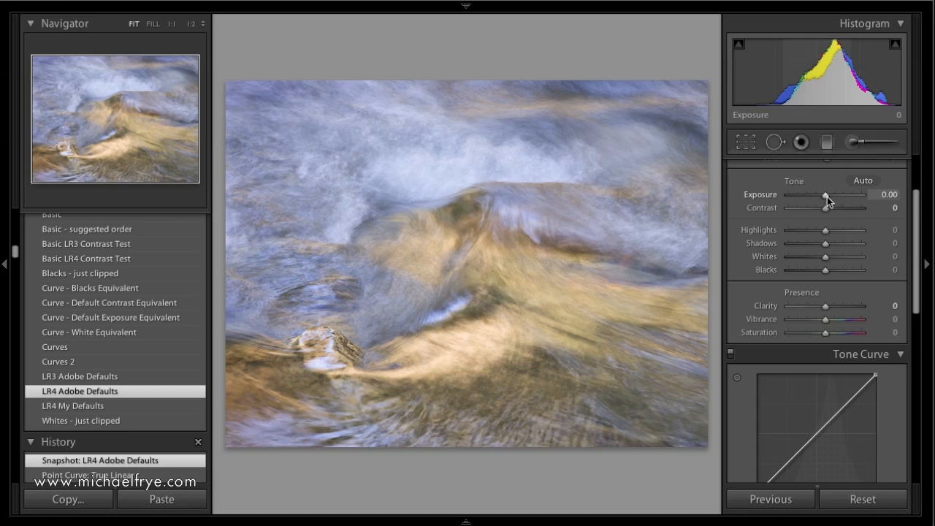
drag(827, 196, 818, 196)
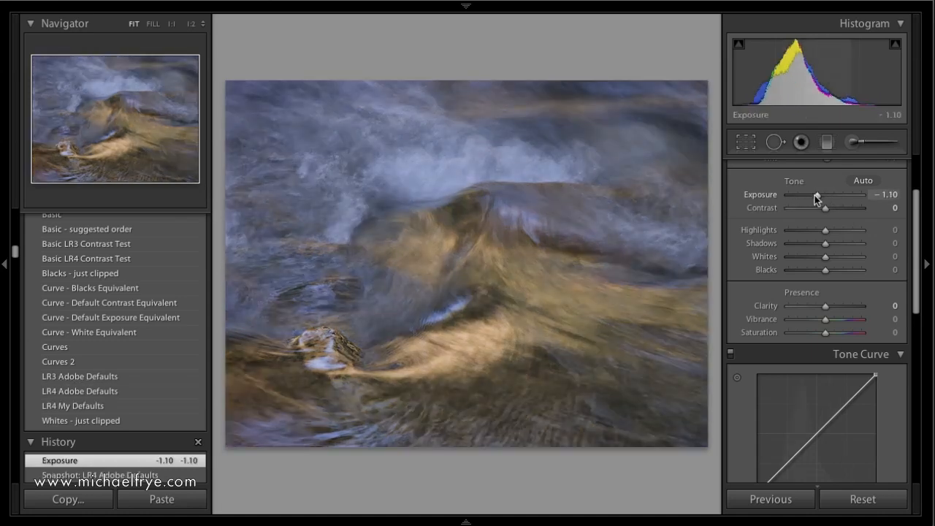
drag(817, 195, 839, 194)
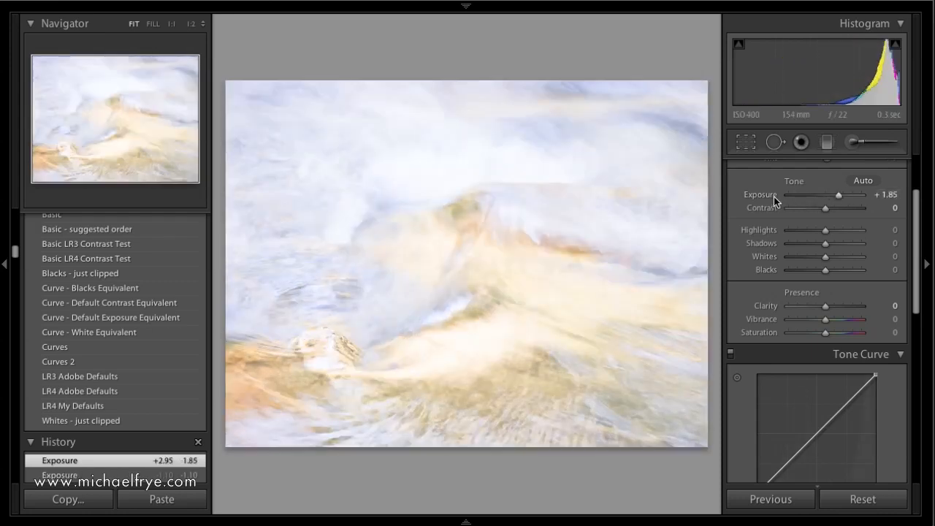
double_click(774, 197)
Try Highlights at -94, set Exposure to 0, and try Highlights at +85 before resetting it to its default
drag(825, 232, 791, 235)
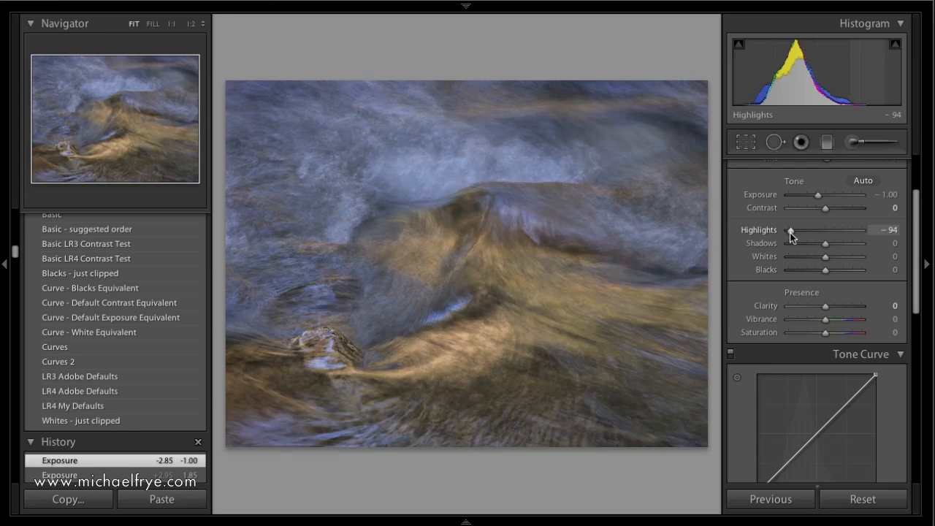
click(884, 195)
text(0)
key(Return)
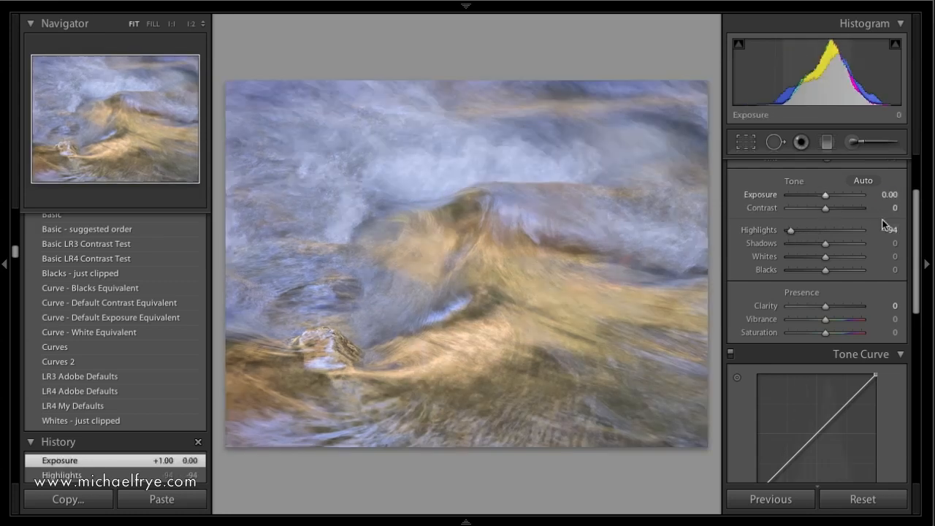
mouse_move(791, 232)
mouse_down()
mouse_move(821, 229)
mouse_move(806, 238)
mouse_up()
drag(789, 235, 853, 233)
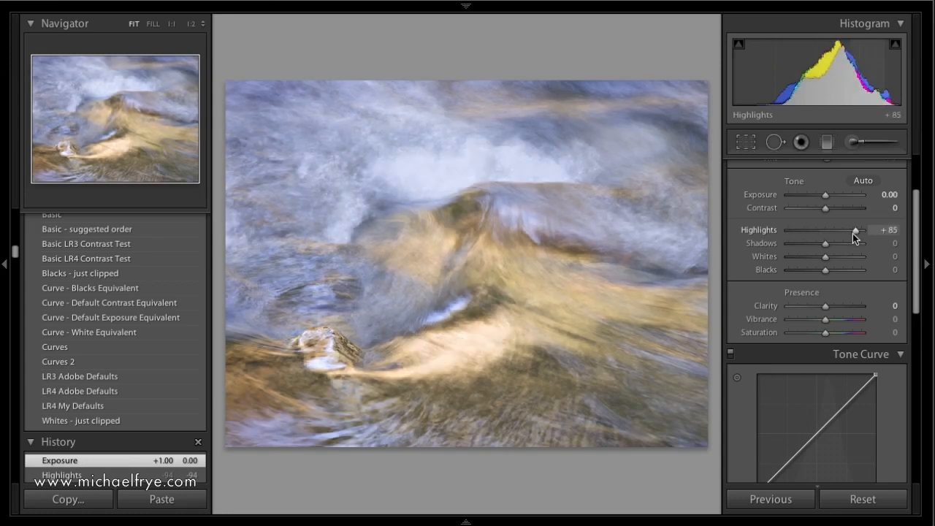
double_click(766, 231)
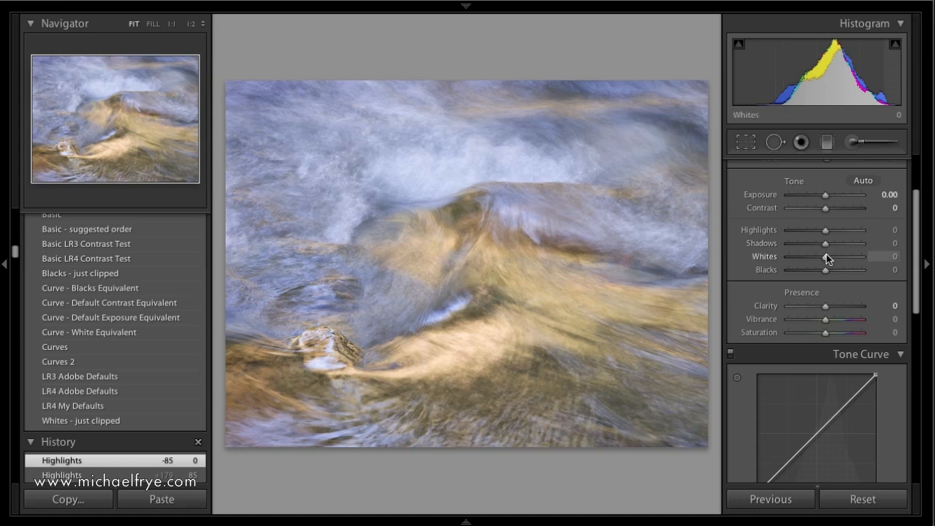
Try Whites at +71 and reset it to its default
drag(823, 257, 851, 258)
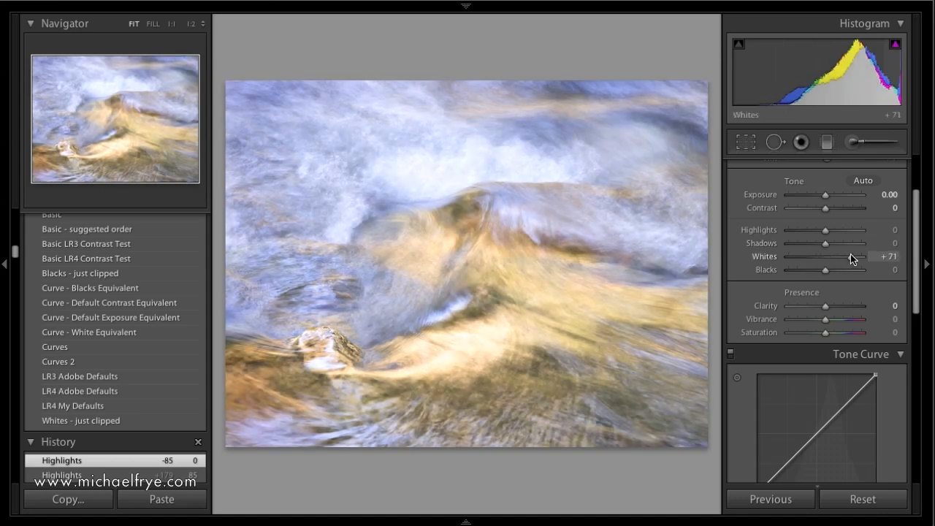
drag(852, 258, 852, 259)
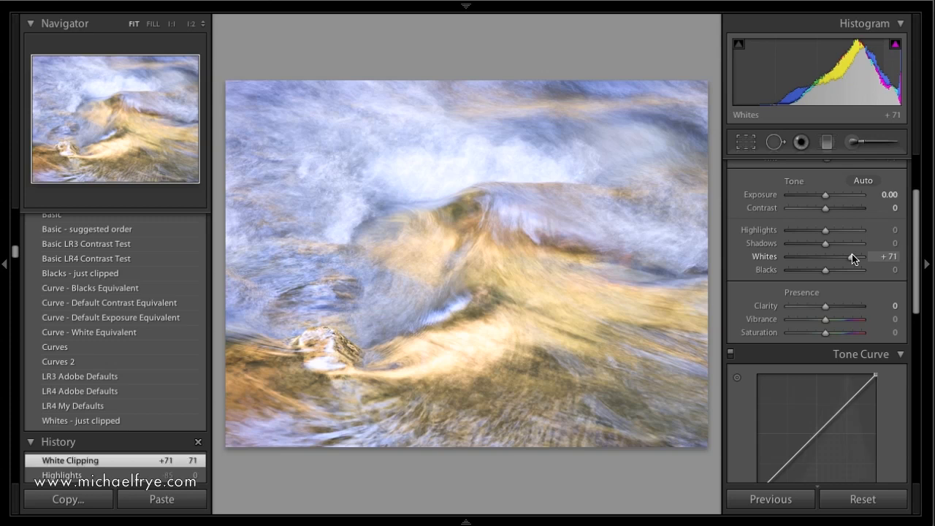
double_click(765, 260)
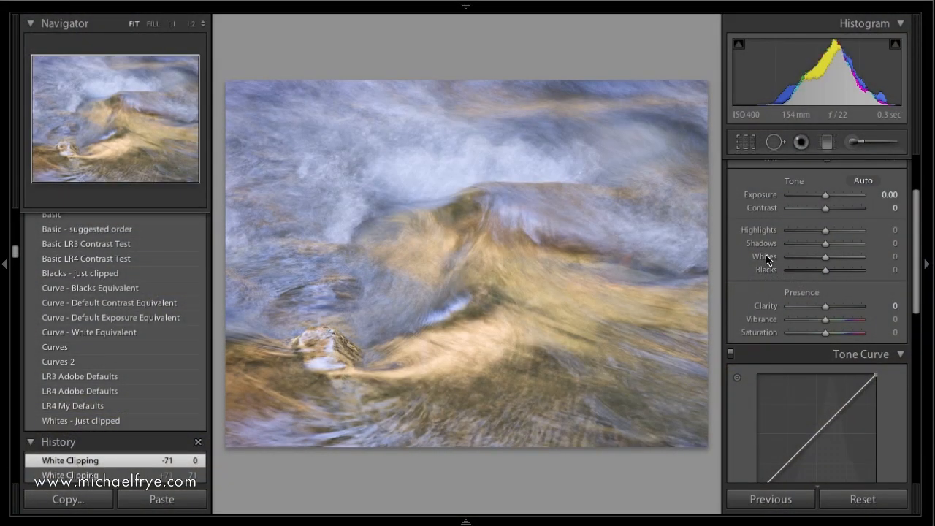
Apply the LR3 Adobe Defaults snapshot and, with clipping indicators on, try Exposure at +0.70 before resetting it
scroll(829, 230, up, 2)
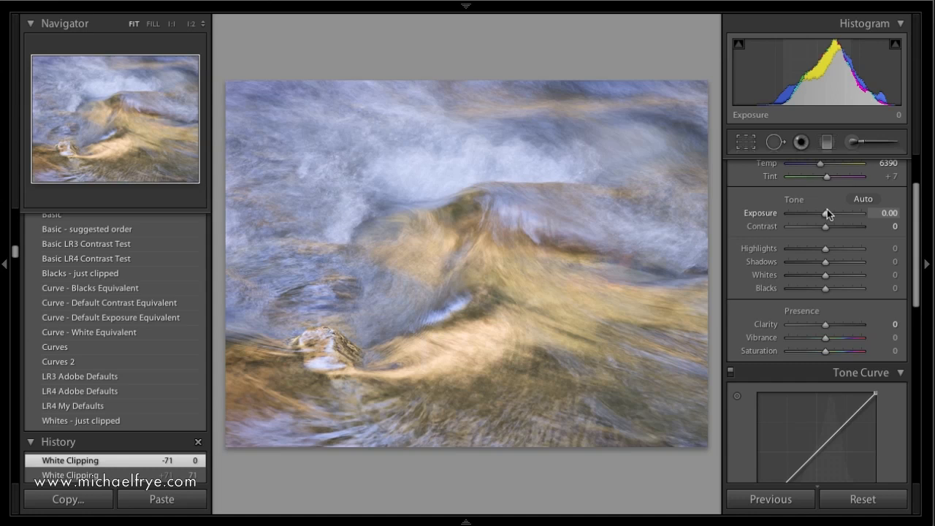
click(68, 378)
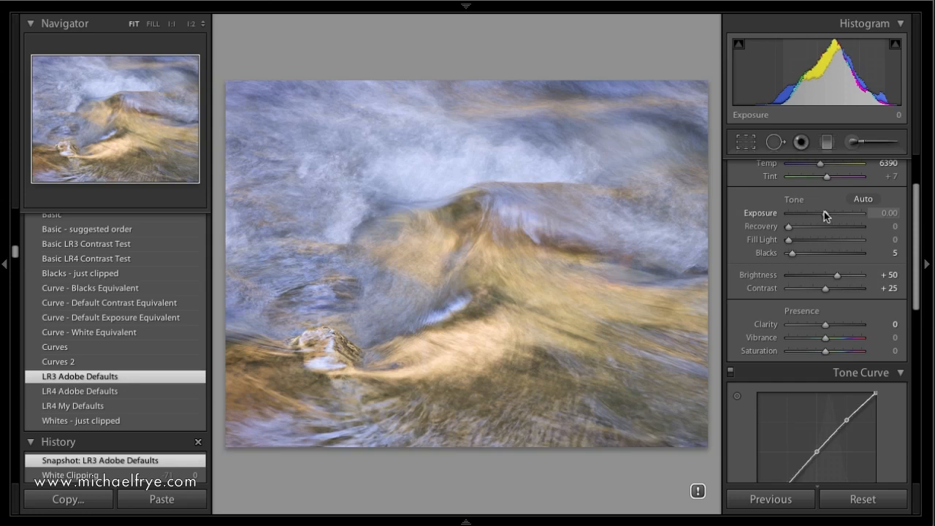
key(j)
drag(825, 213, 831, 208)
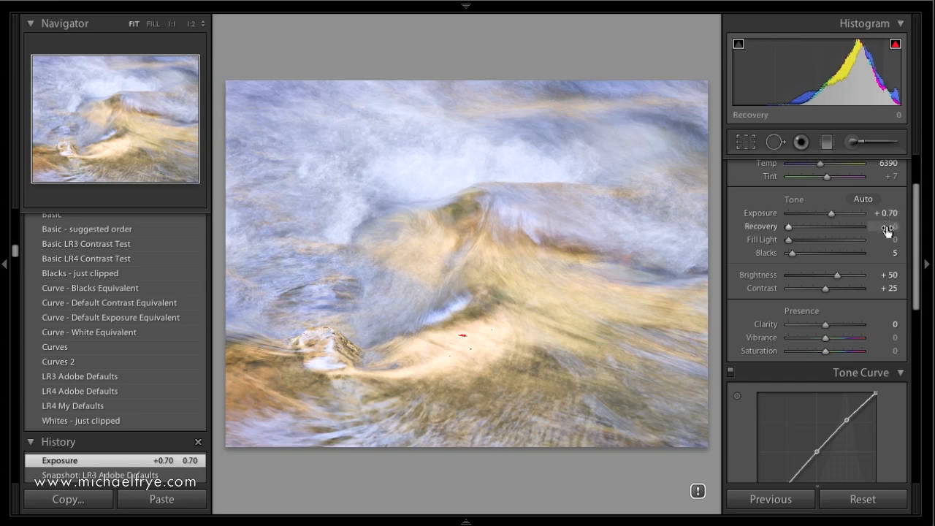
double_click(752, 214)
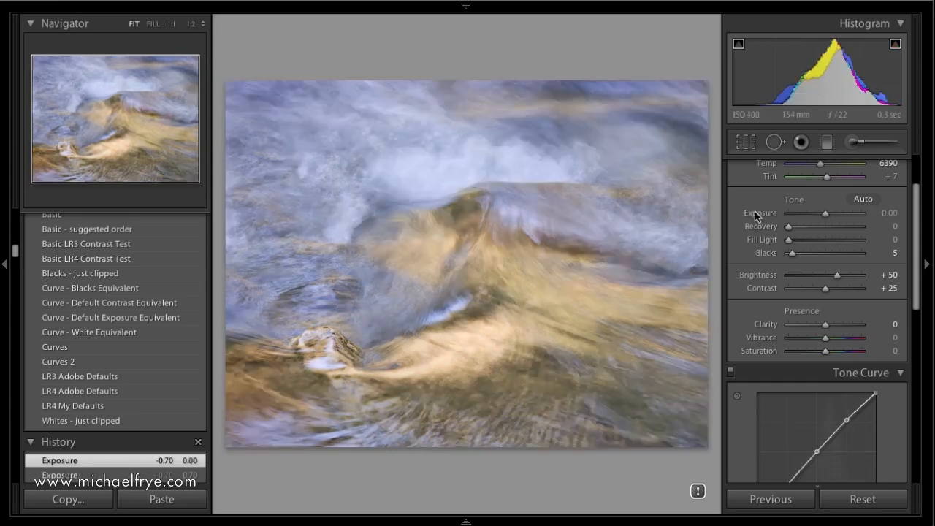
Apply the LR4 Adobe Defaults snapshot and try Exposure at +2.75 before resetting it to its default
click(108, 387)
drag(824, 214, 843, 206)
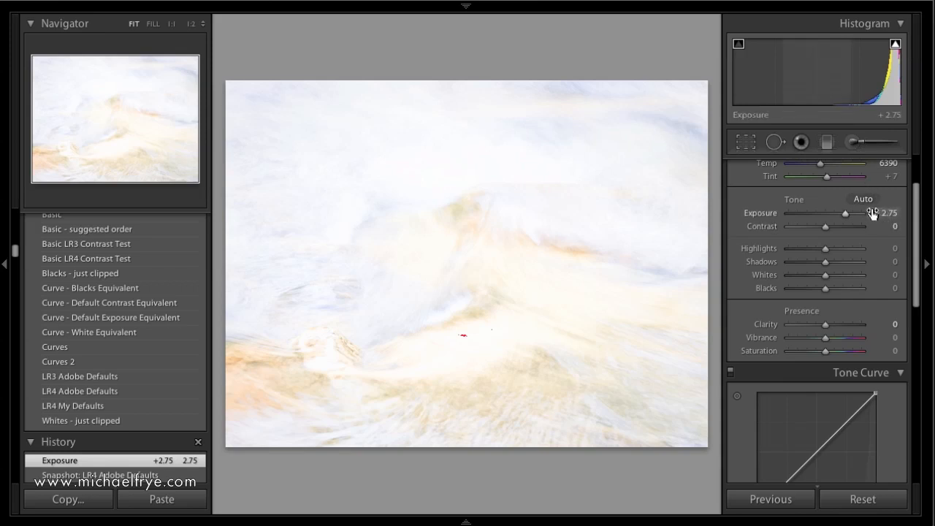
double_click(754, 213)
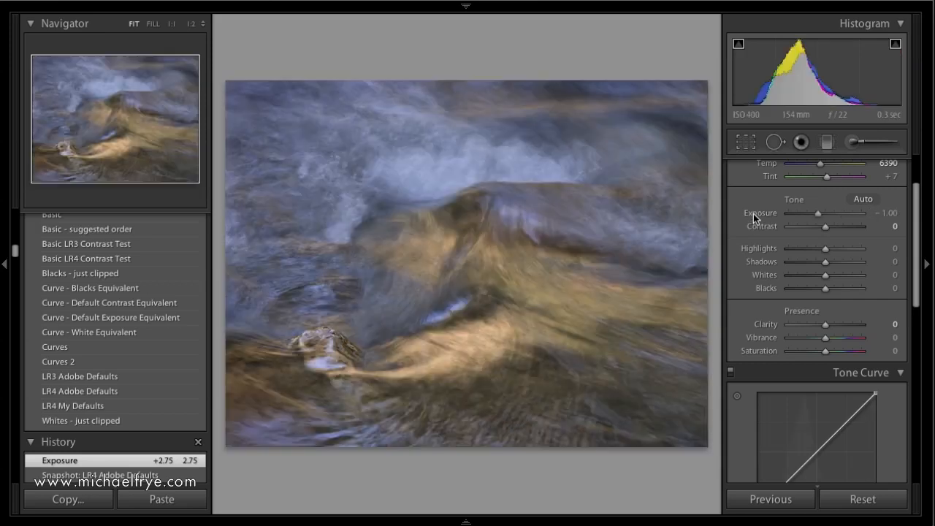
Set Exposure to 0 and lower it slightly to -0.10
click(876, 213)
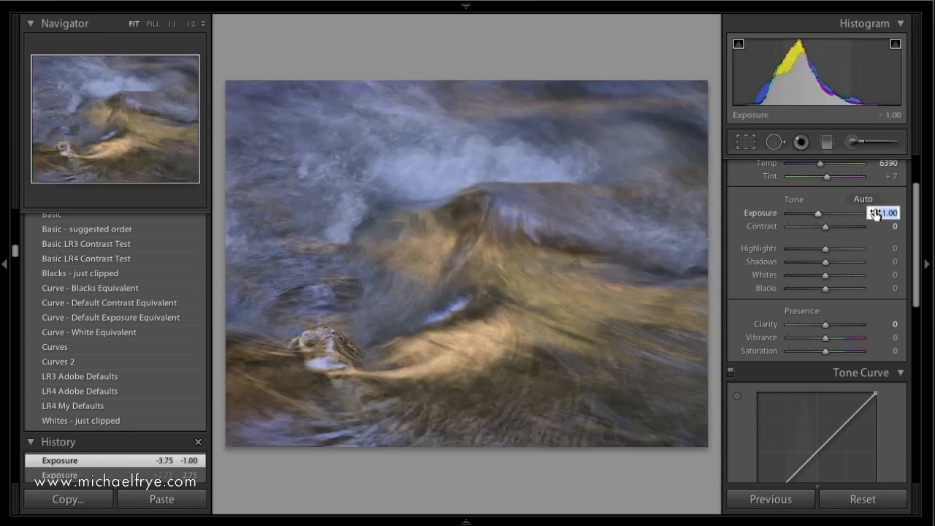
text(0)
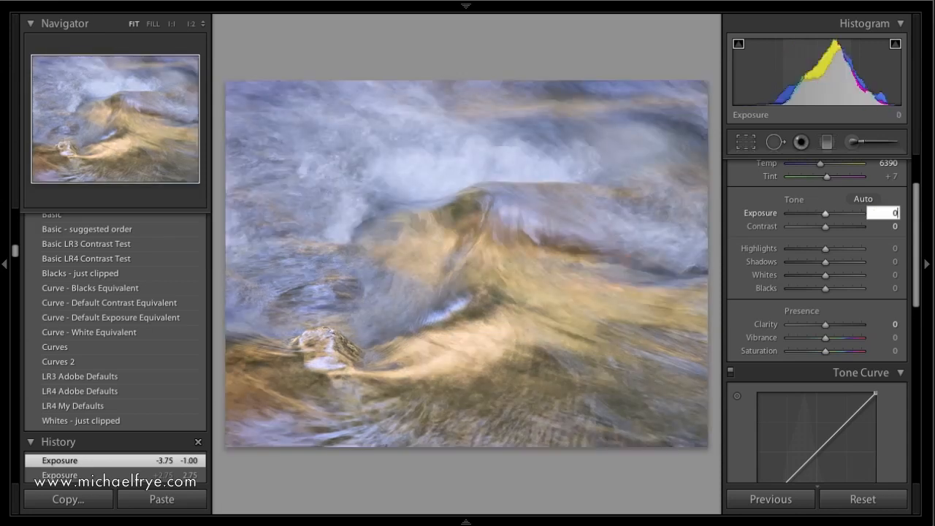
key(Return)
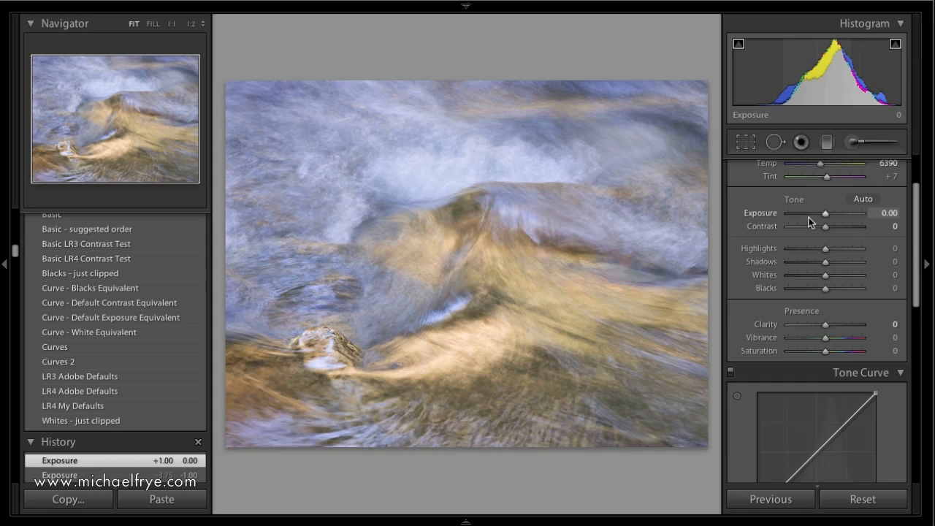
mouse_move(826, 214)
mouse_down()
mouse_move(815, 214)
mouse_move(826, 212)
mouse_up()
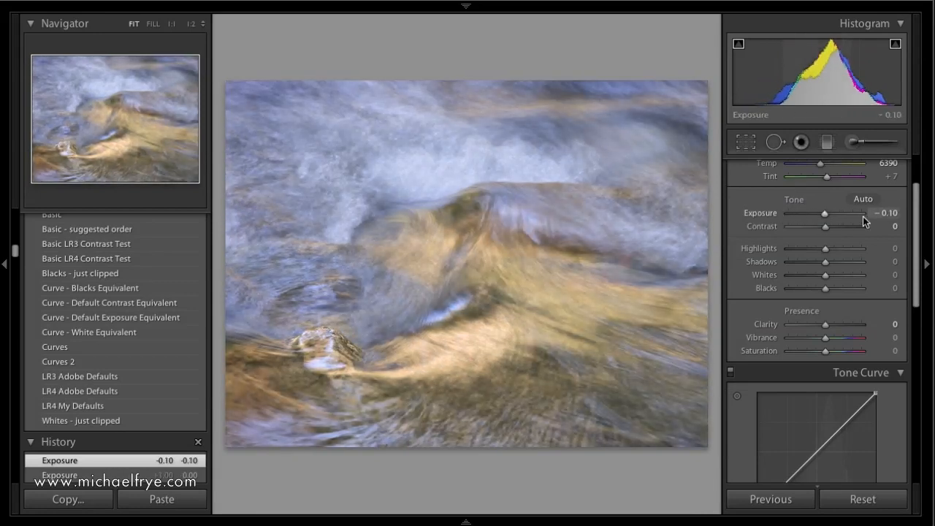
Undo the last Exposure change and try bending the middle of the tone curve before restoring it to Linear
key(super+z)
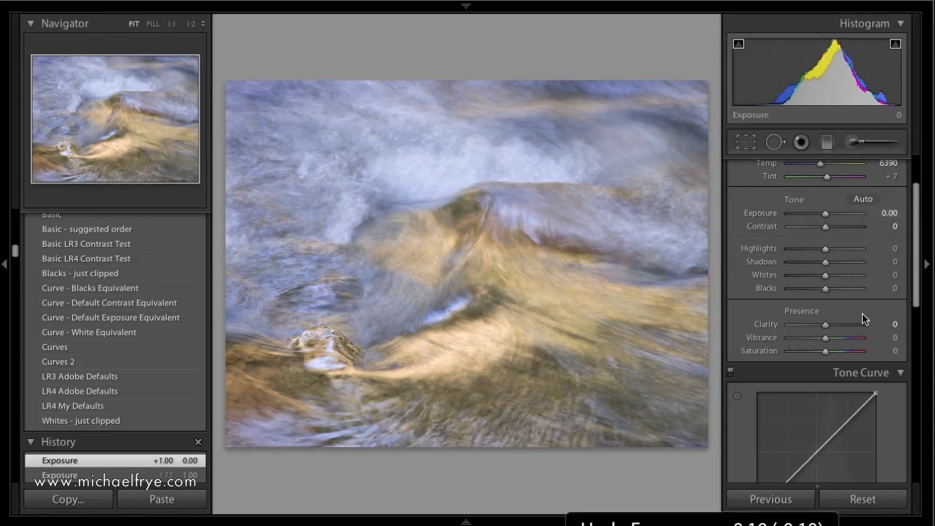
scroll(884, 426, down, 2)
scroll(883, 425, down, 1)
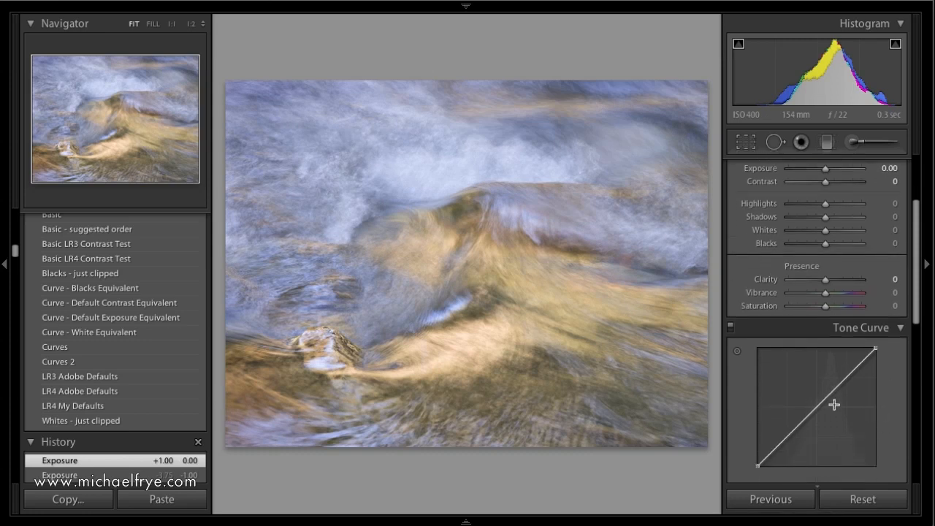
drag(821, 401, 712, 429)
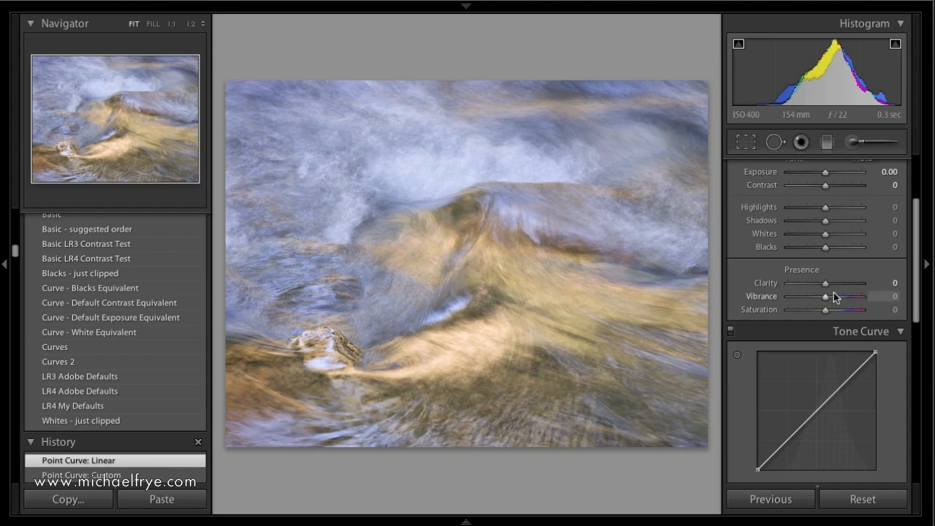
Try Contrast at -45 and -33 before setting it back to 0
scroll(849, 274, up, 2)
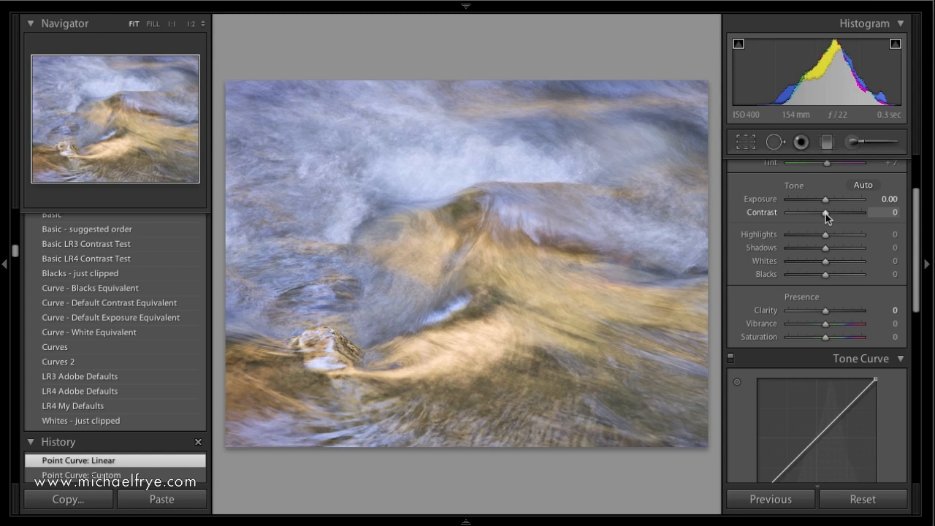
mouse_move(825, 214)
mouse_down()
mouse_move(840, 210)
mouse_move(807, 214)
mouse_up()
double_click(776, 214)
click(879, 213)
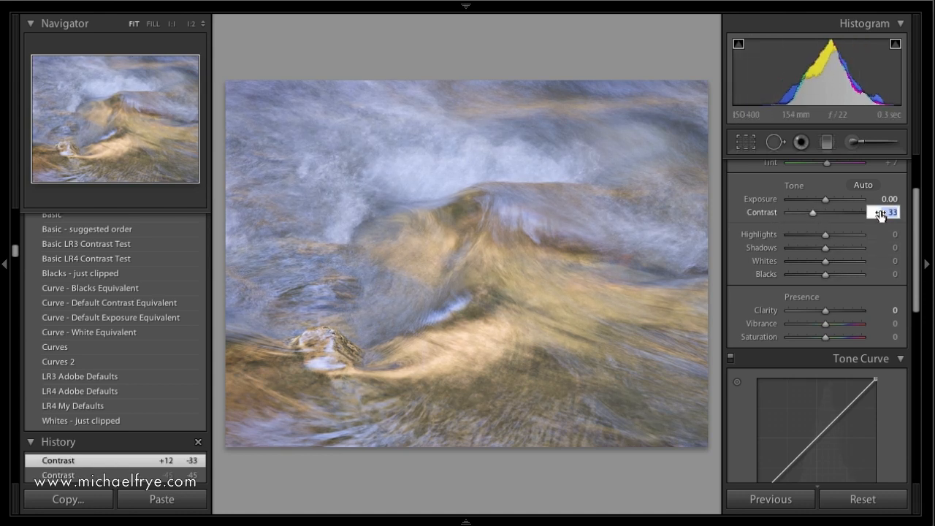
text(0)
key(Return)
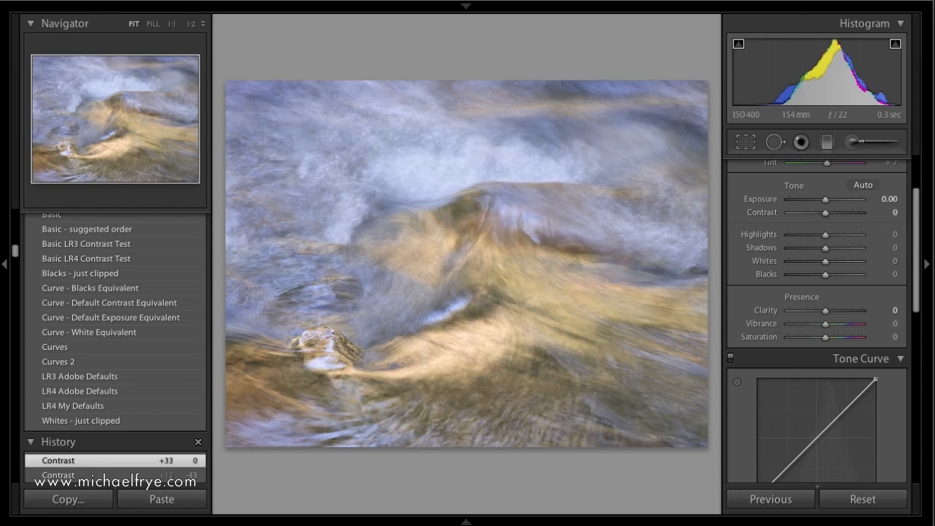
Try a two-point S-curve and its low-contrast inverse on the tone curve, and undo the last Contrast change
scroll(890, 396, down, 2)
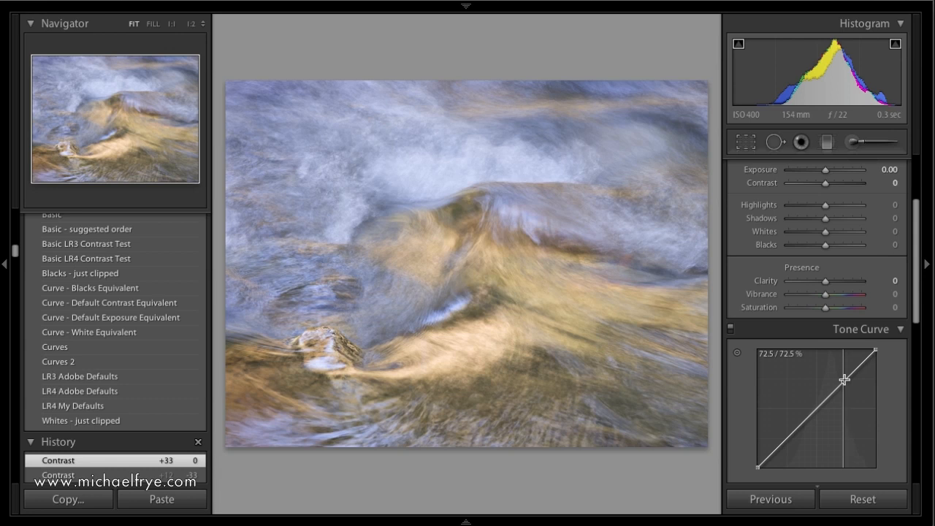
drag(844, 379, 840, 378)
drag(791, 435, 796, 435)
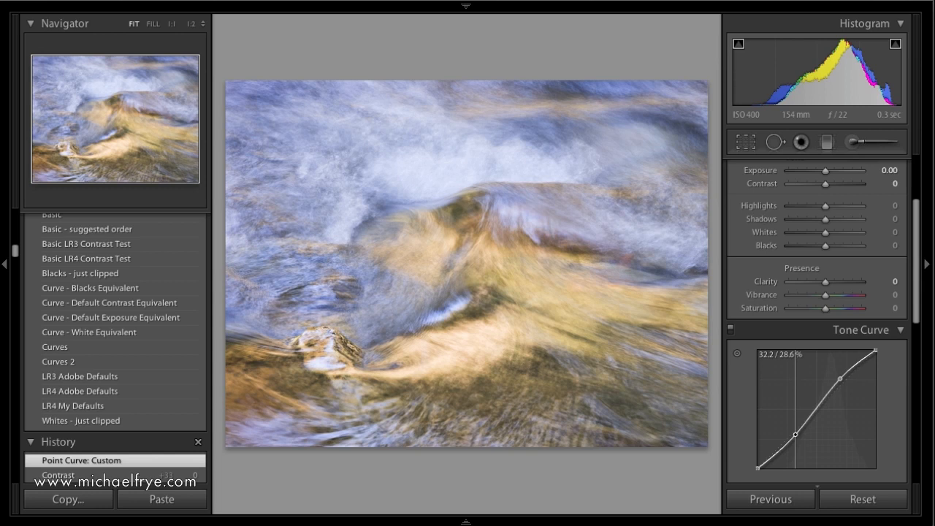
drag(795, 434, 792, 428)
drag(839, 384, 845, 384)
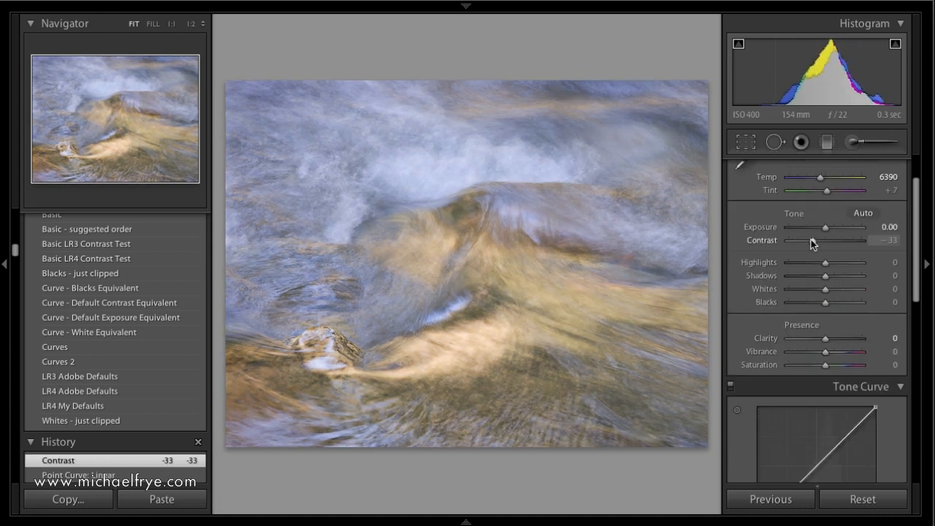
key(ctrl+z)
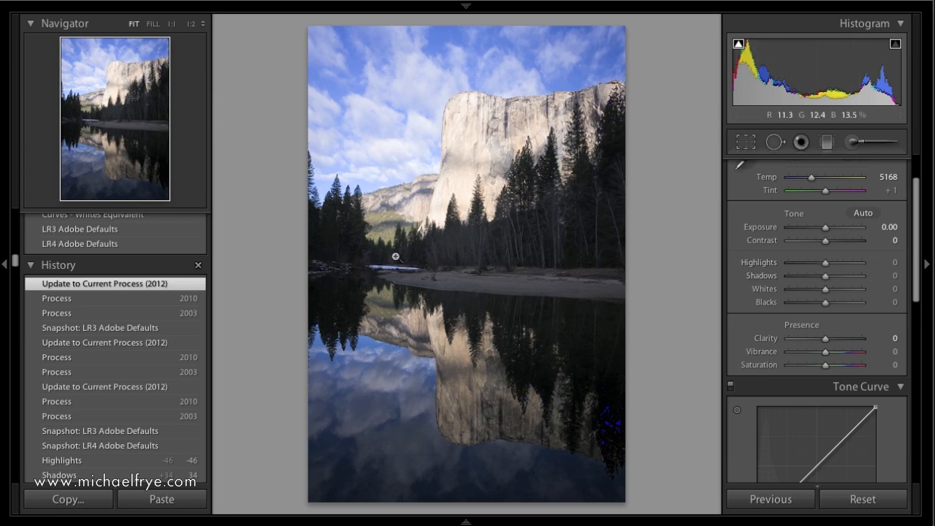
Apply the LR3 Adobe Defaults snapshot to the cliff reflection photo and turn off the clipping indicators
click(140, 234)
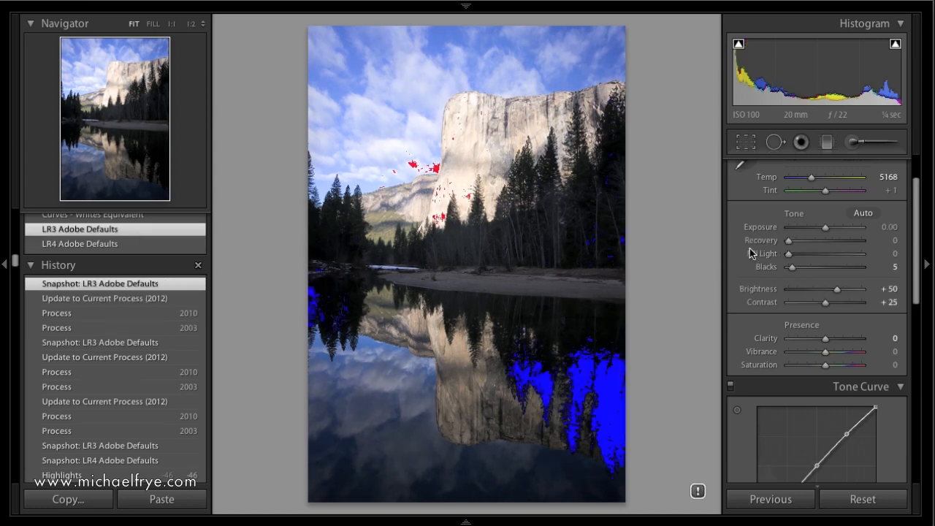
key(j)
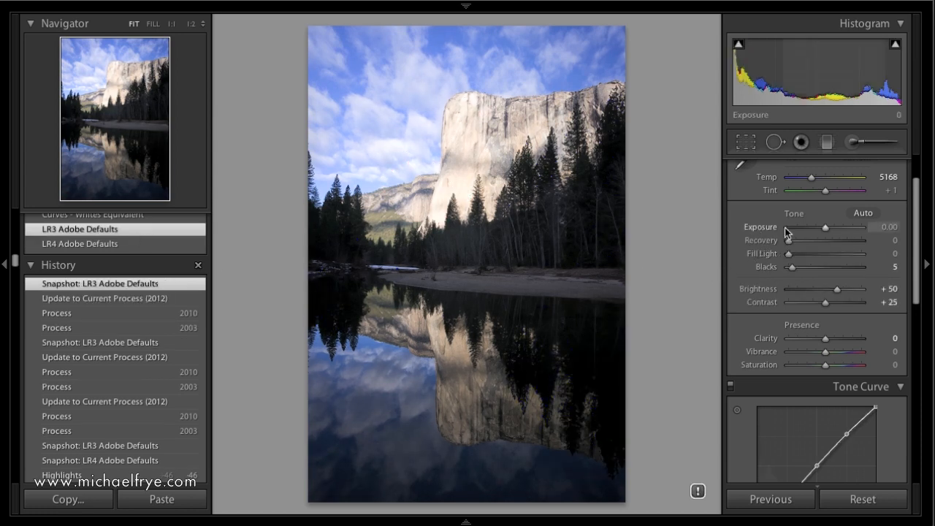
Try Recovery at 100 and 80 before resetting it to its default
drag(788, 246, 870, 245)
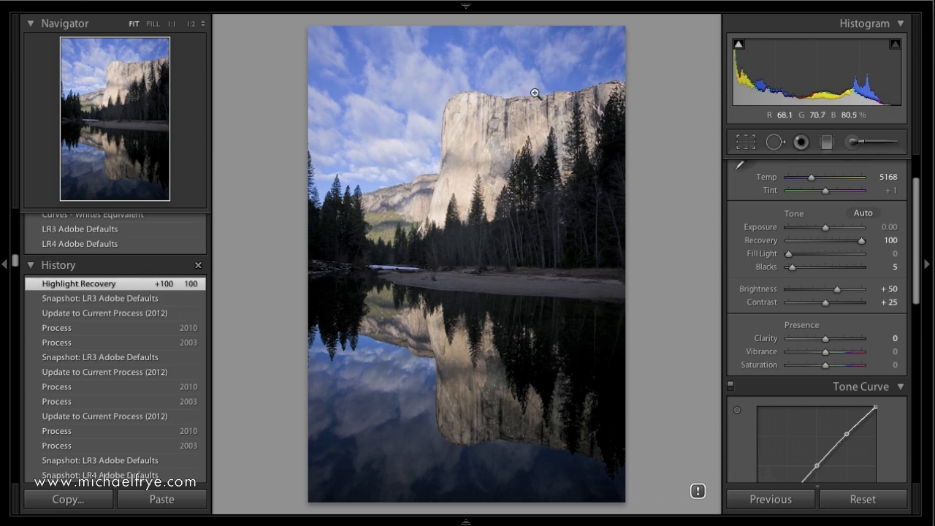
mouse_move(862, 243)
mouse_down()
mouse_move(784, 243)
mouse_move(866, 239)
mouse_move(789, 242)
mouse_move(846, 240)
mouse_up()
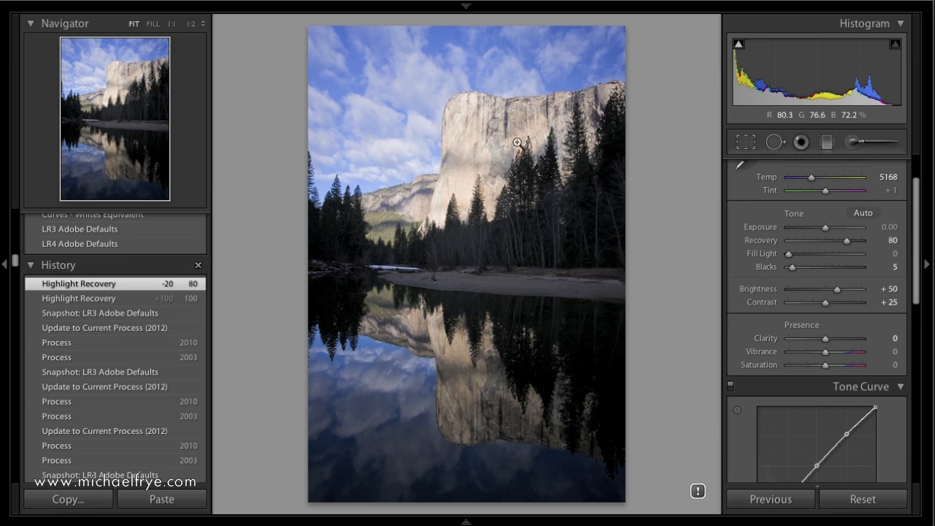
double_click(773, 240)
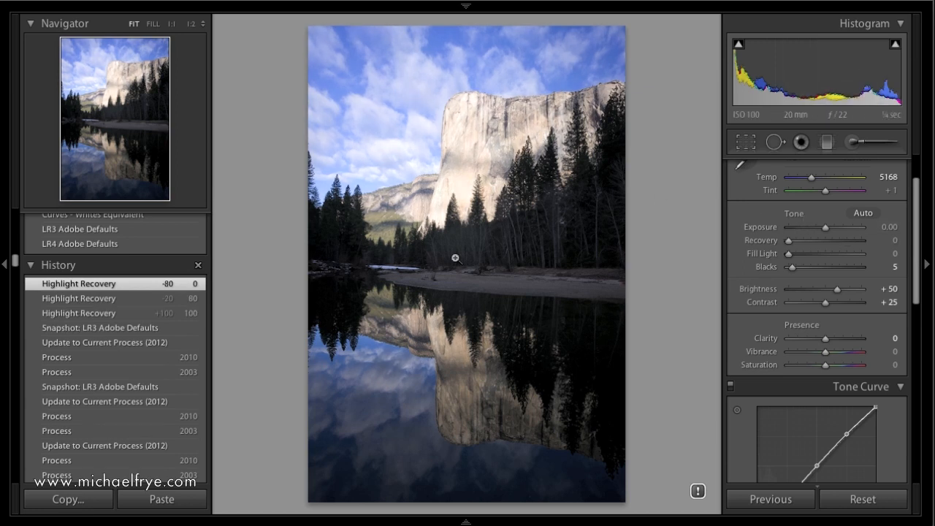
Apply the LR4 Adobe Defaults snapshot and try Whites at -41 before resetting it to its default
click(73, 245)
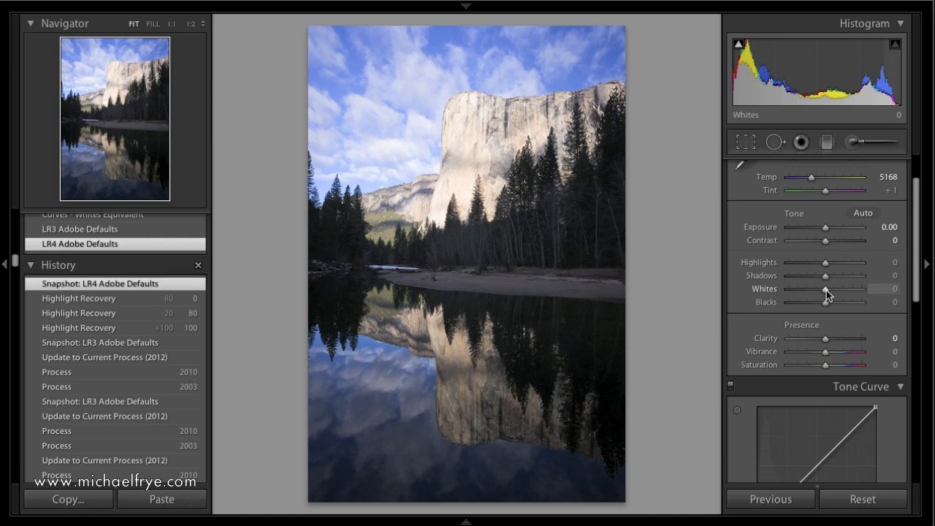
mouse_move(826, 290)
mouse_down()
mouse_move(791, 291)
mouse_move(811, 288)
mouse_up()
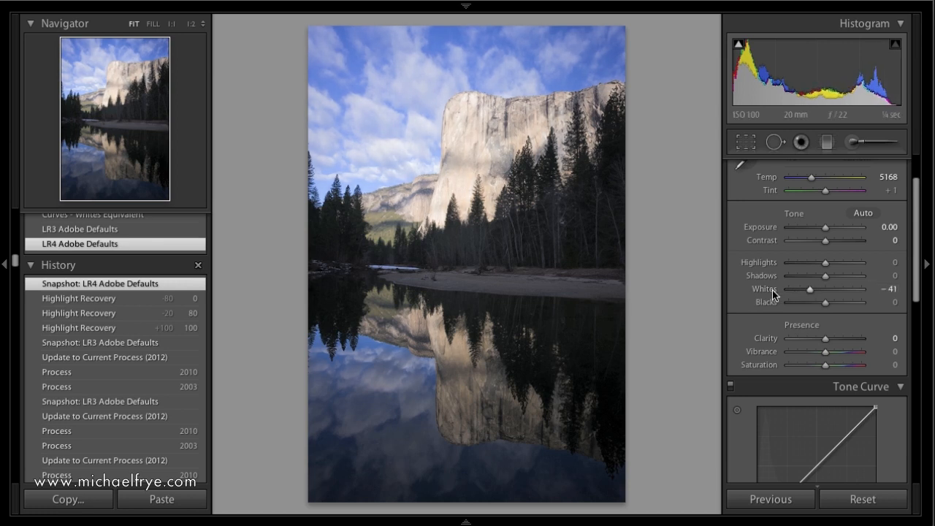
double_click(773, 292)
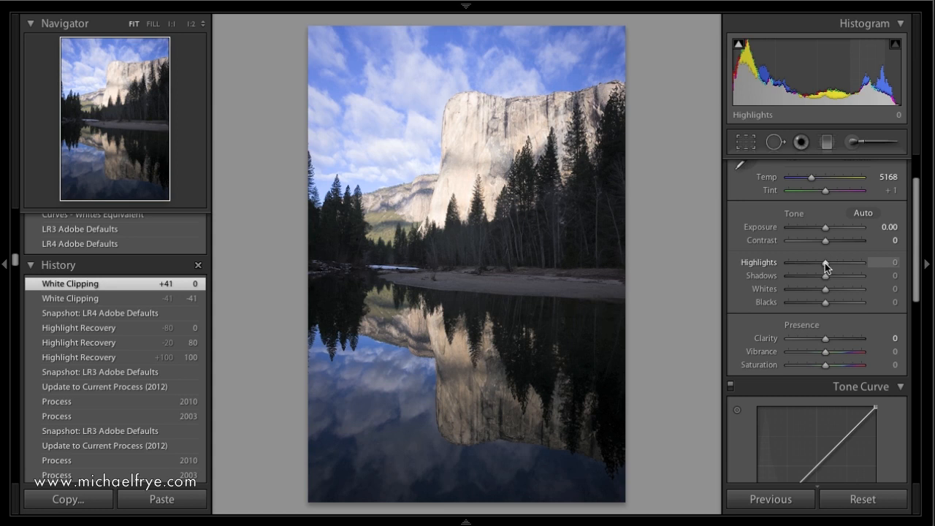
Try Highlights at -59 and again at -60, resetting it to its default each time
drag(825, 263, 803, 263)
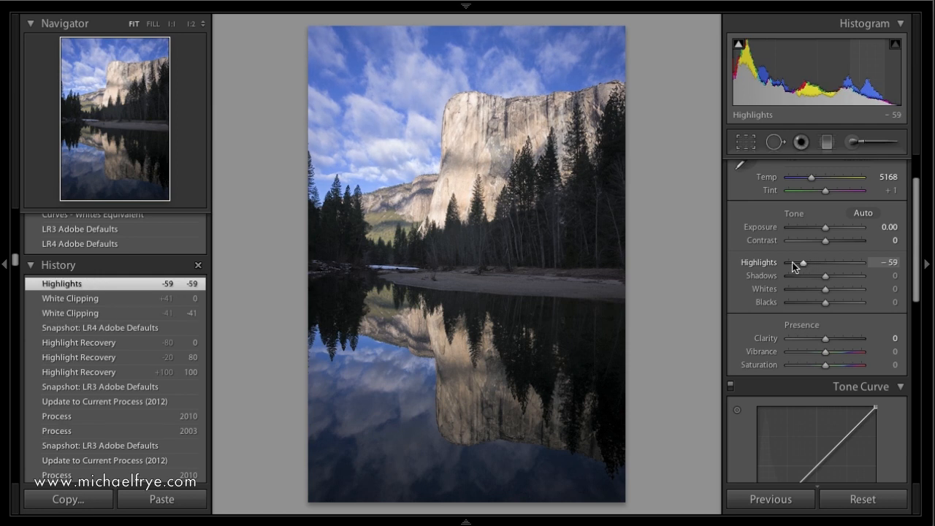
double_click(805, 263)
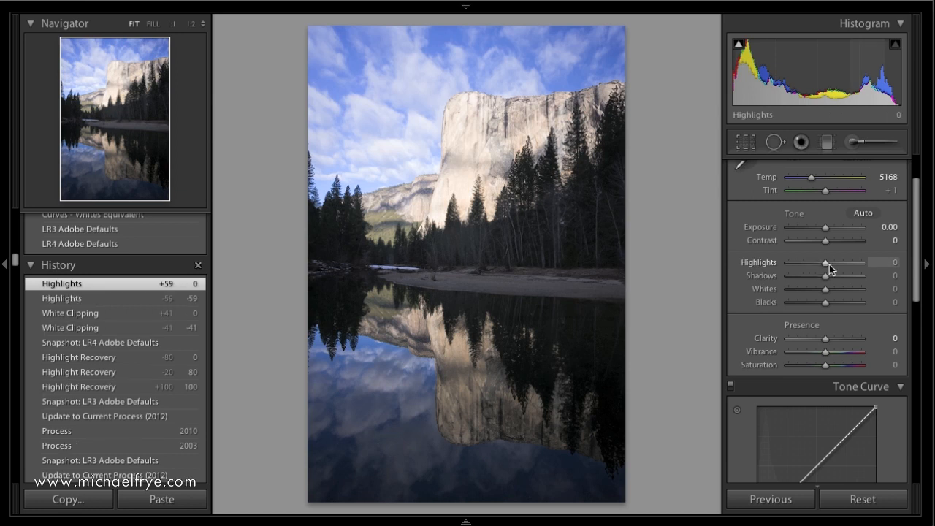
drag(825, 264, 803, 266)
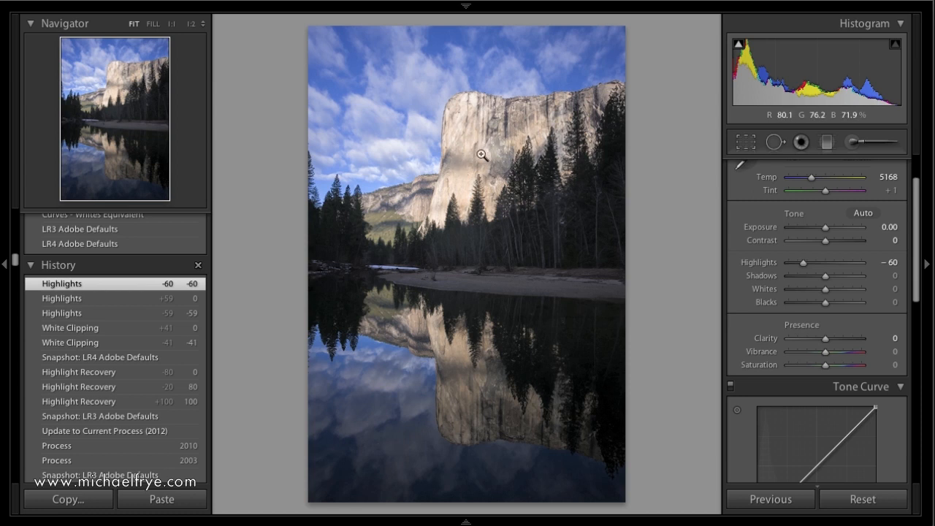
double_click(760, 263)
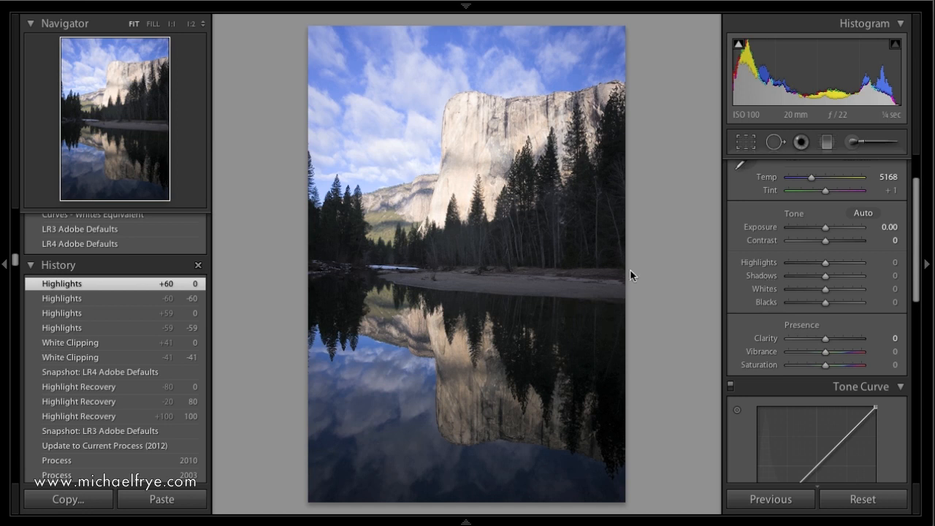
Apply the LR3 Adobe Defaults snapshot and try Fill Light at 27 before resetting it to its default
click(151, 231)
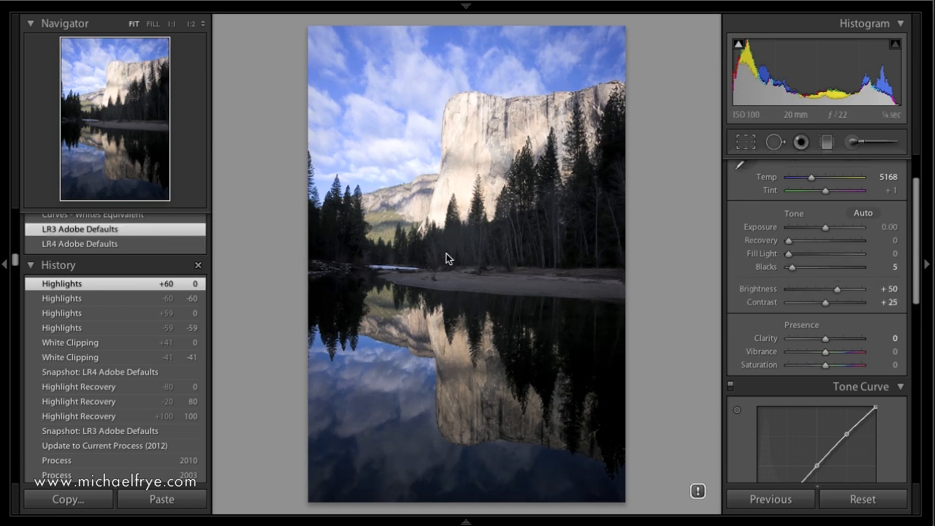
drag(789, 255, 809, 260)
double_click(764, 254)
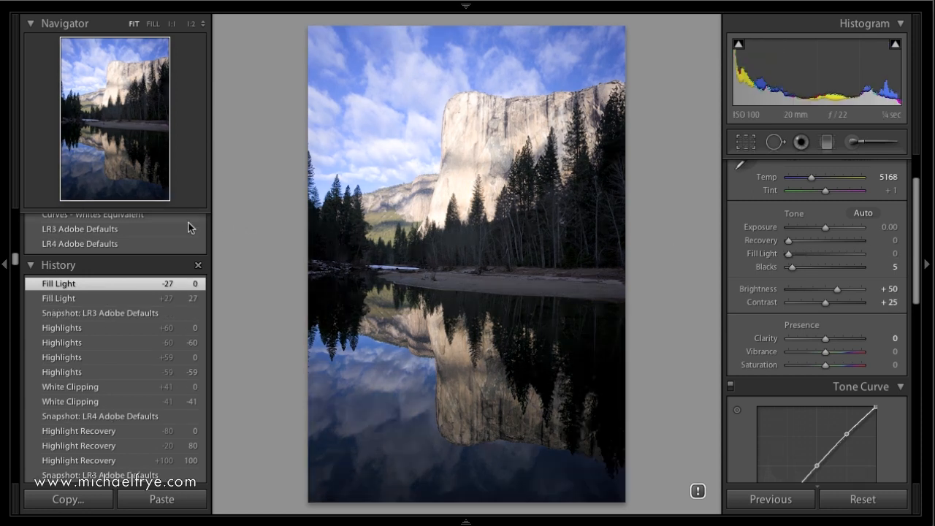
Apply the LR4 Adobe Defaults snapshot and try Shadows at +100 and +34
click(128, 244)
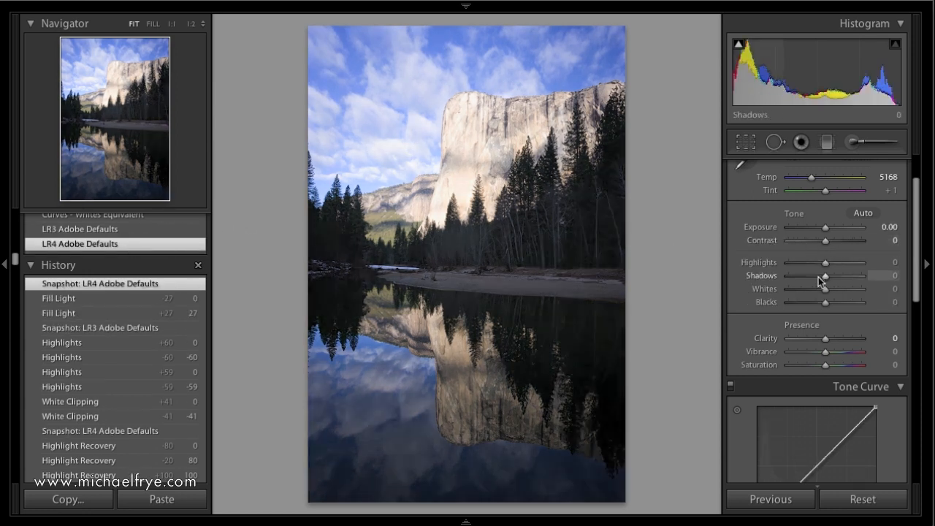
drag(826, 275, 879, 277)
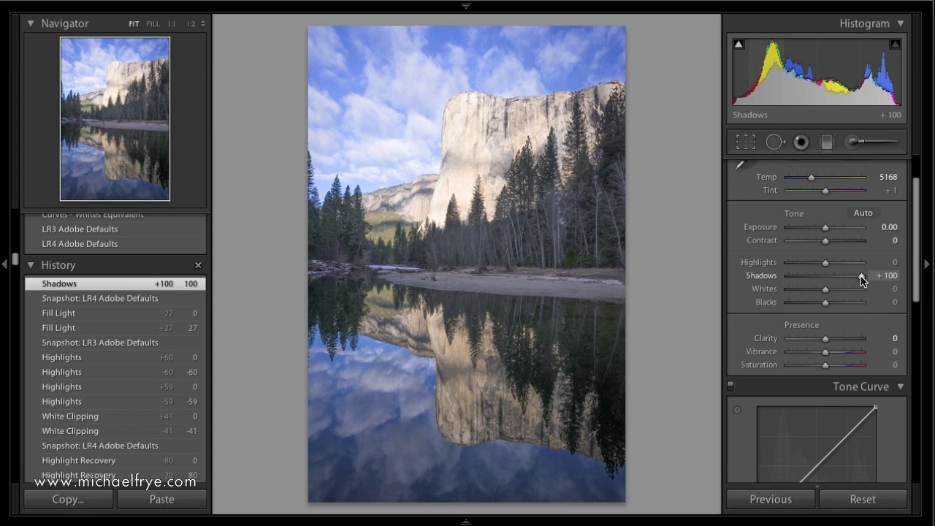
drag(861, 276, 837, 278)
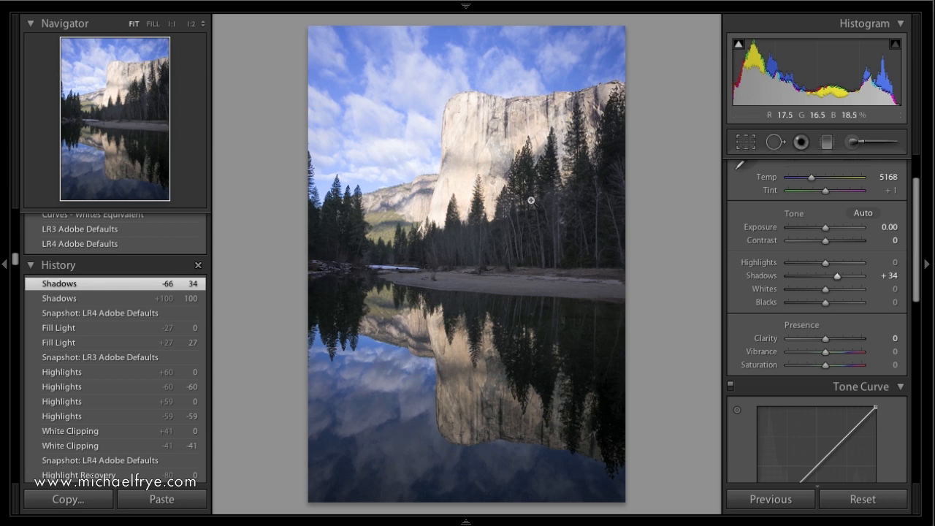
Reapply the LR4 Adobe Defaults snapshot, set Highlights to -52 and raise Shadows moderately
click(127, 242)
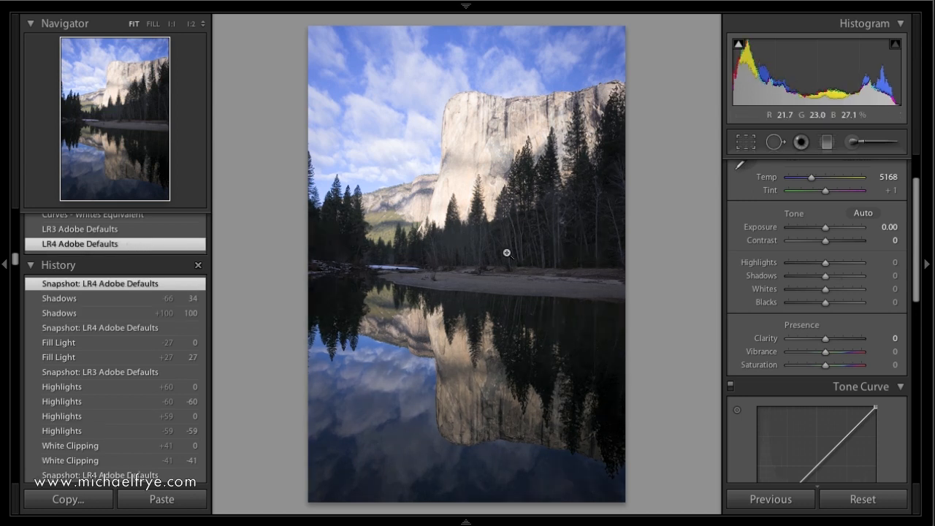
drag(826, 263, 806, 264)
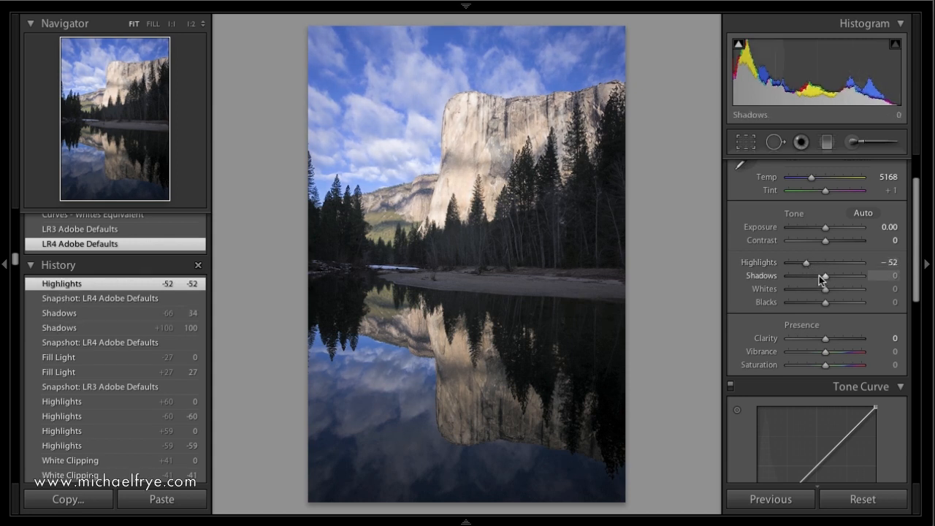
drag(823, 276, 835, 276)
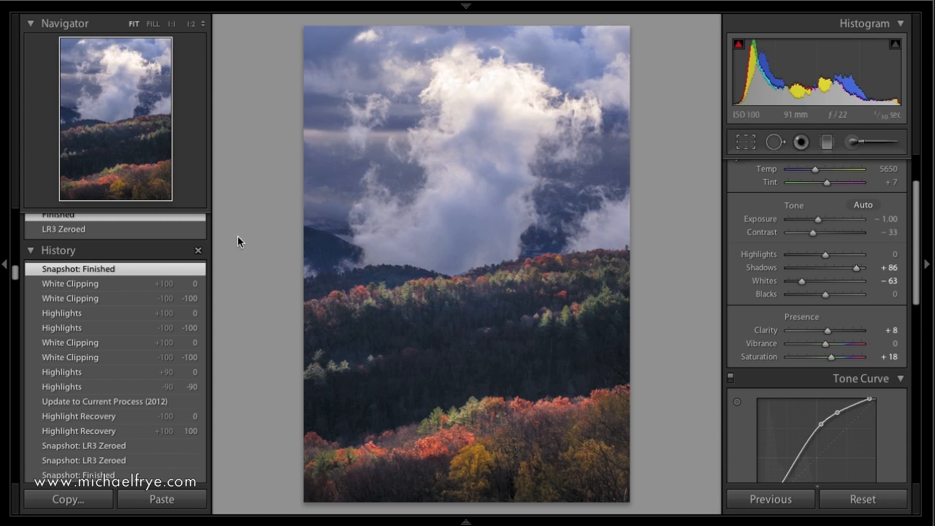
Apply the LR3 Zeroed snapshot to the autumn hills photo and check its Basic and Tone Curve settings
click(120, 235)
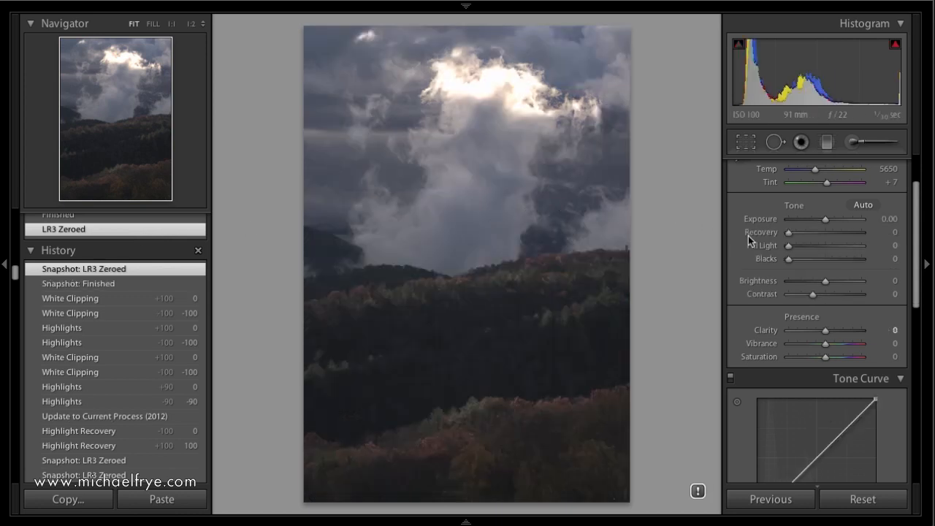
scroll(856, 250, down, 2)
scroll(856, 255, down, 2)
scroll(855, 255, up, 3)
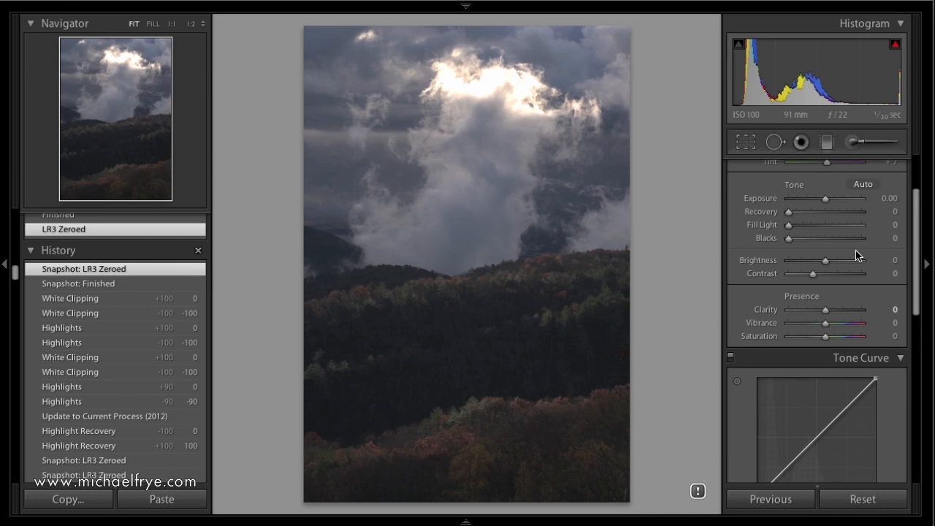
scroll(855, 380, down, 3)
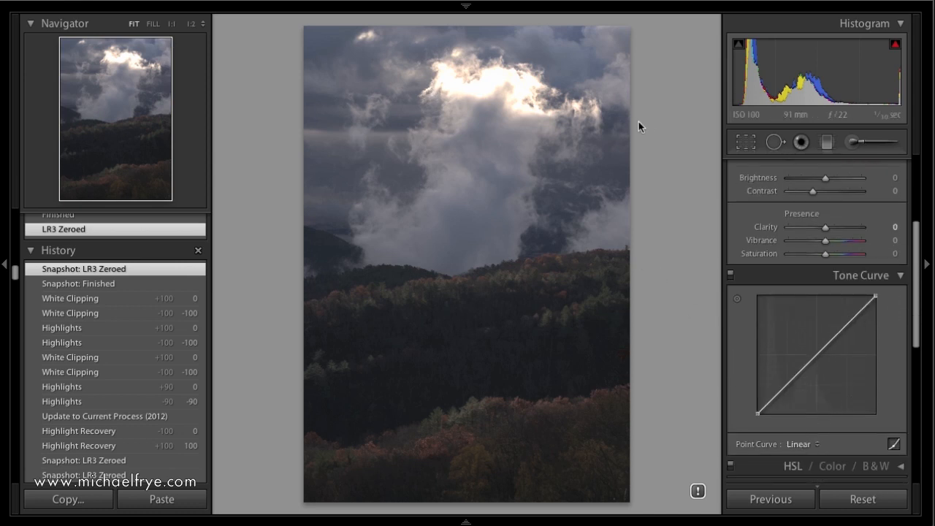
Zoom to 1:1 on the brightest cloud and set Recovery to 77, inspecting the highlight detail
click(494, 87)
drag(490, 76, 526, 176)
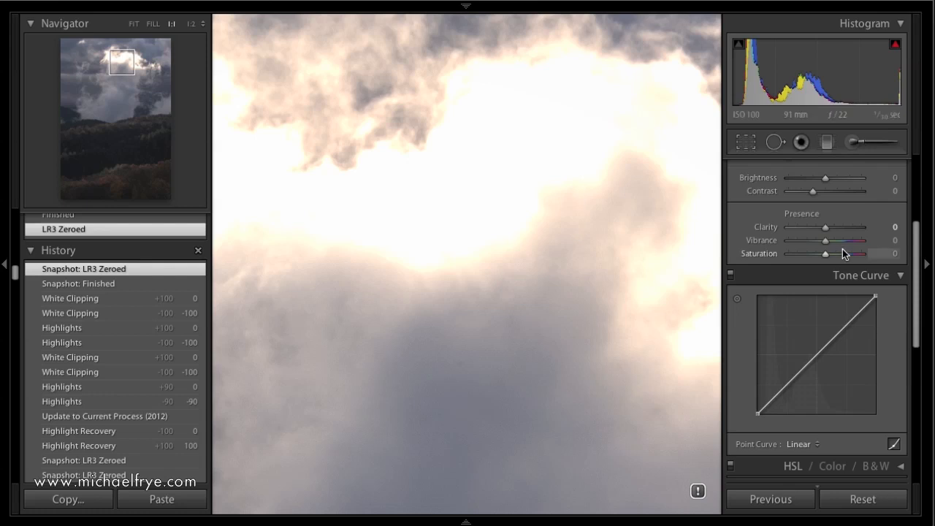
scroll(834, 251, up, 5)
drag(789, 301, 842, 299)
drag(417, 265, 568, 280)
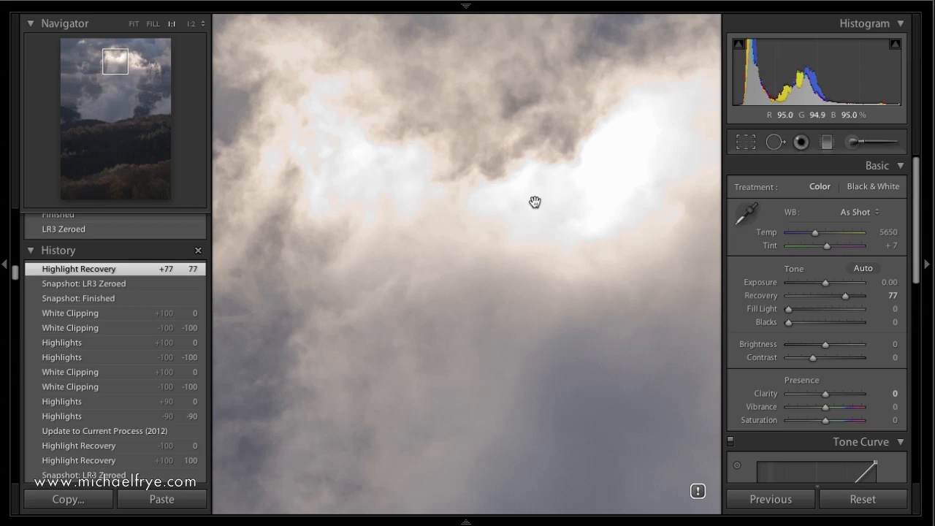
Reset Recovery on the autumn hills photo and update it to the current process version (2012)
double_click(771, 296)
scroll(773, 299, down, 1)
click(698, 490)
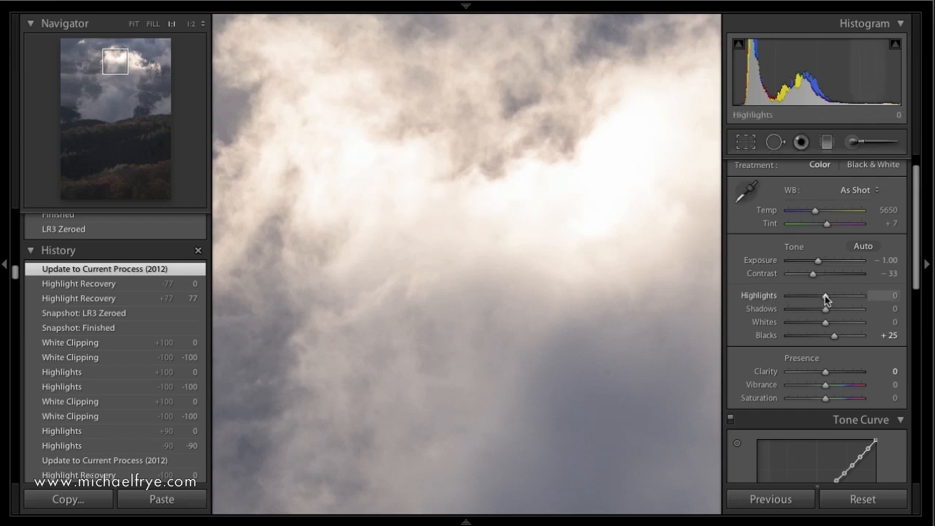
Try Highlights at -88 and, separately, Whites at -100 on the bright cloud, resetting each slider after inspecting the detail
drag(825, 300, 793, 300)
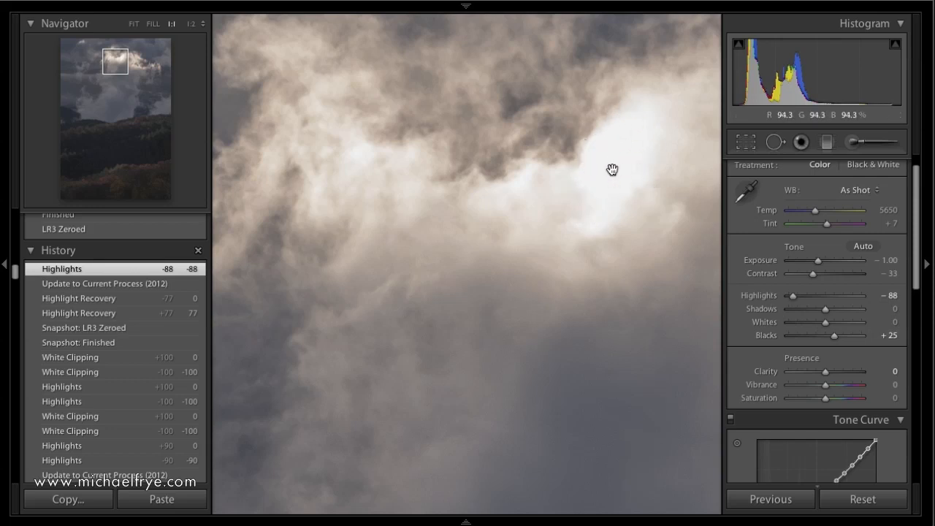
double_click(767, 296)
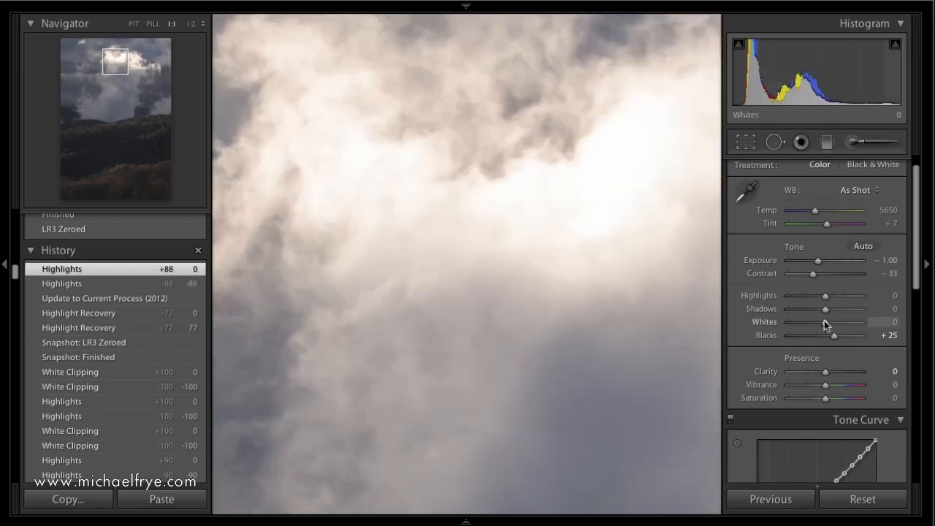
drag(825, 324, 787, 325)
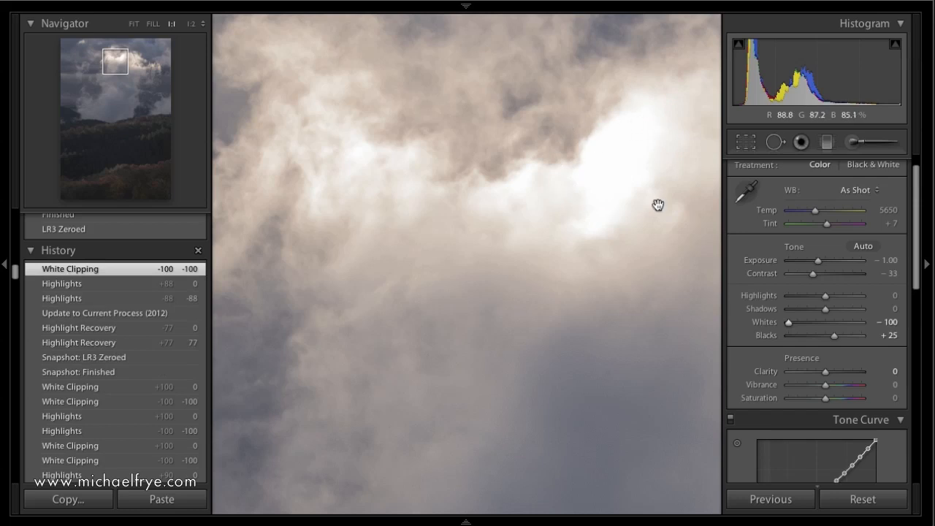
double_click(768, 323)
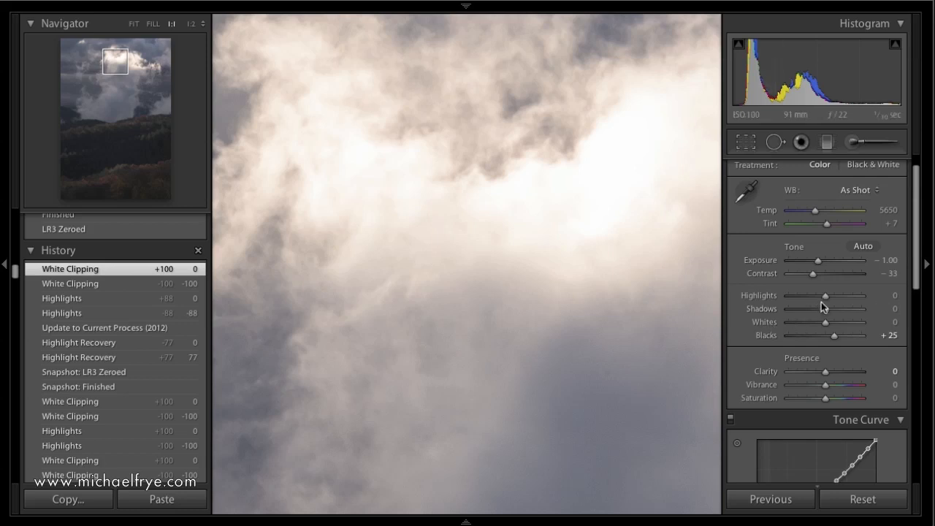
Compare the cloud's highlight detail with Highlights at -82 and with Whites at -80, resetting each slider
drag(825, 297, 795, 298)
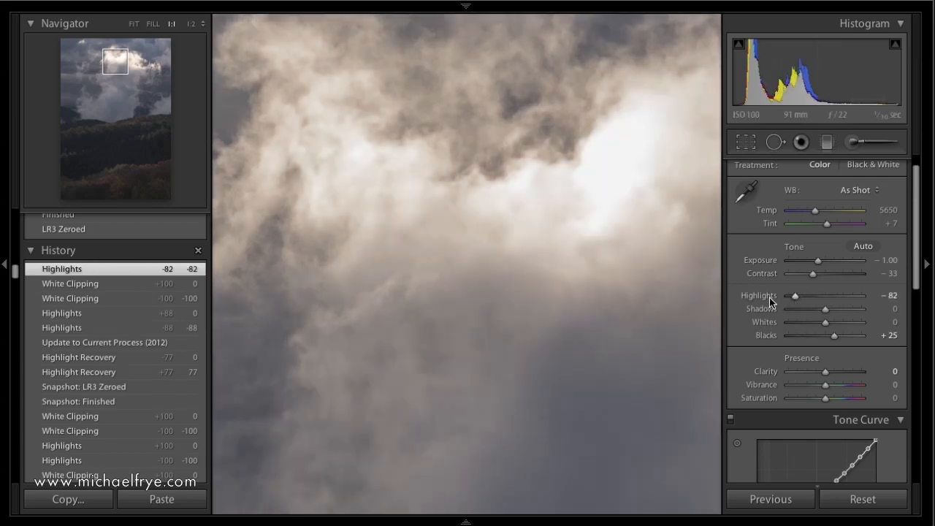
double_click(796, 298)
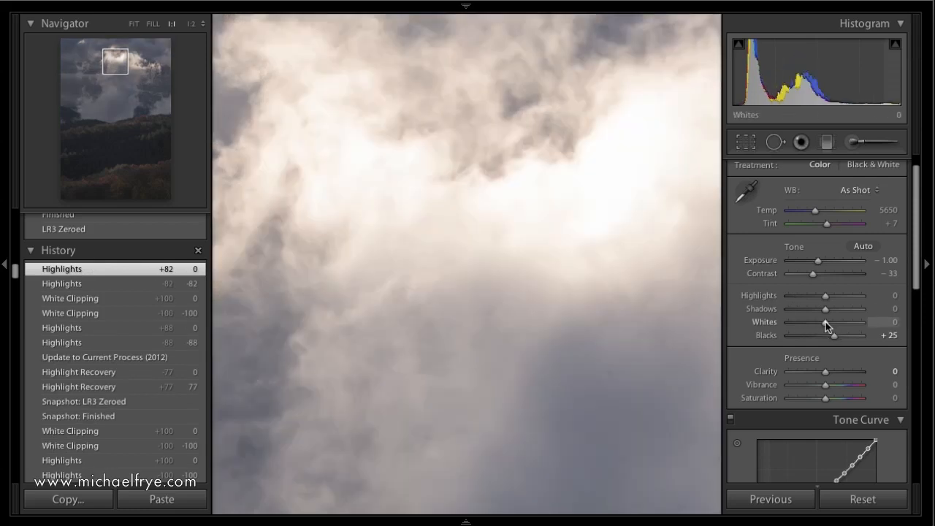
drag(825, 322, 796, 327)
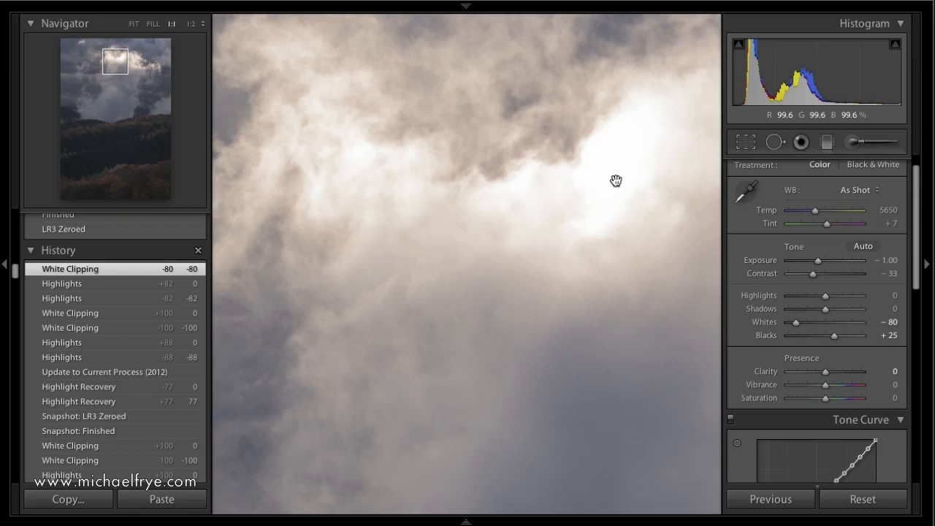
double_click(764, 323)
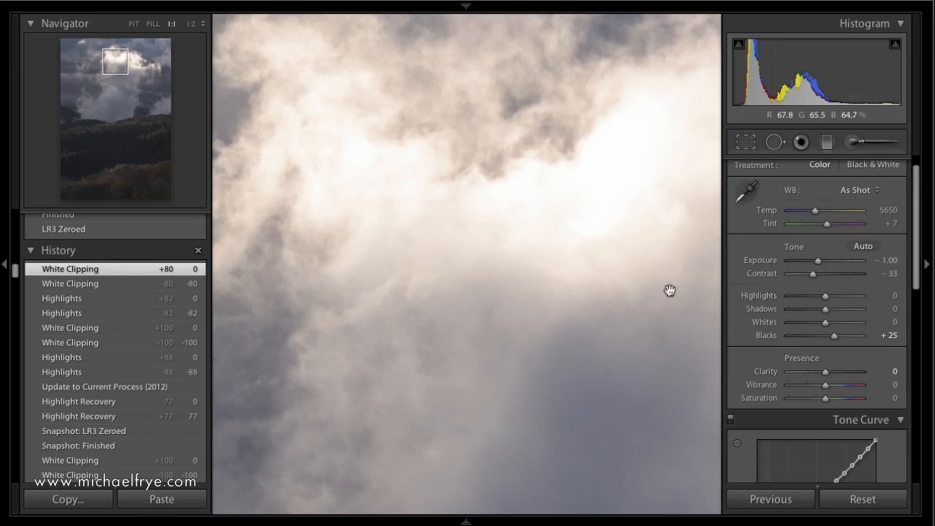
Fit the whole photo in view, browse on to the flowing water photo and turn on the clipping indicators
click(622, 291)
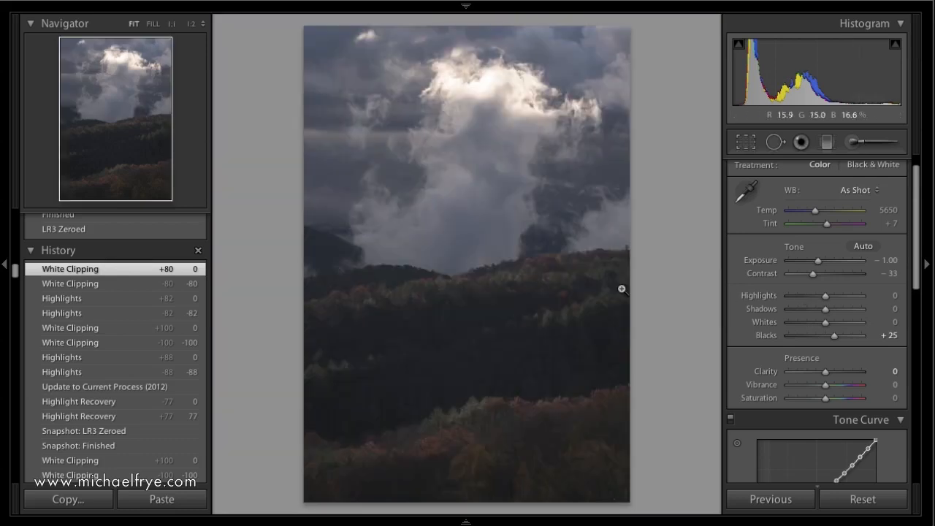
key(Right)
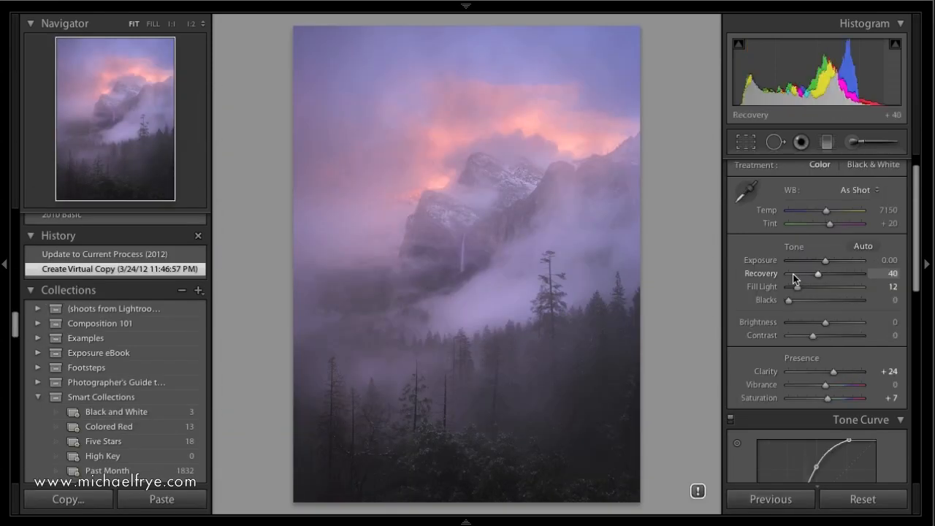
key(Right)
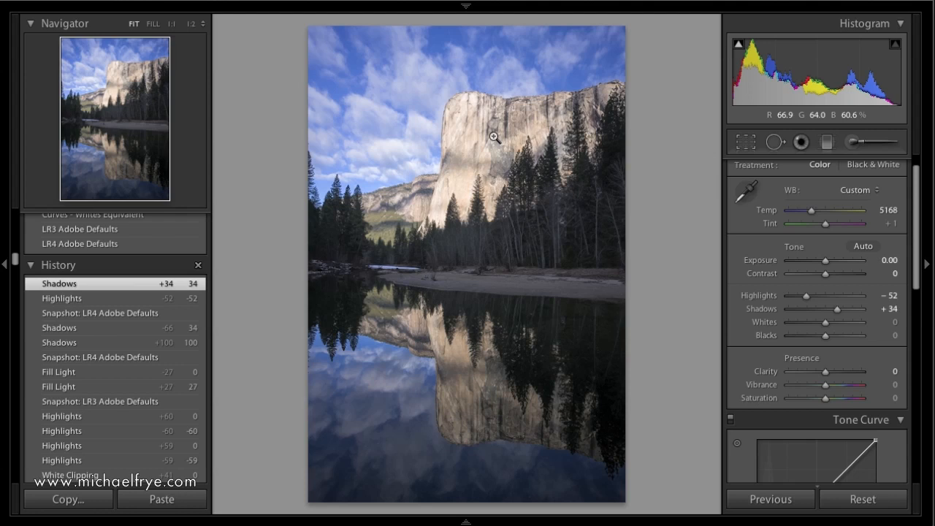
key(j)
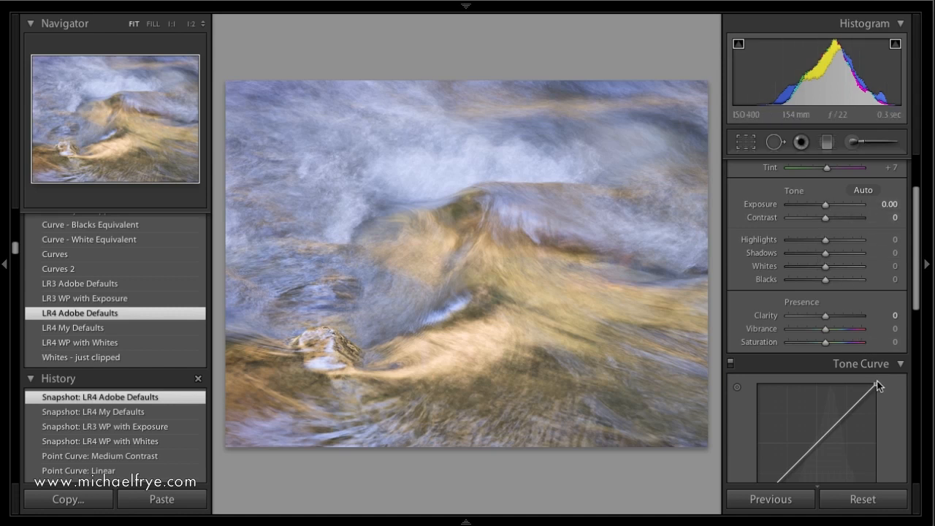
Try the curve's white point, restoring it to linear, and apply the LR3 WP with Exposure snapshot to examine its Basic and Tone Curve settings
mouse_move(876, 384)
mouse_down()
mouse_move(863, 383)
mouse_move(877, 383)
mouse_up()
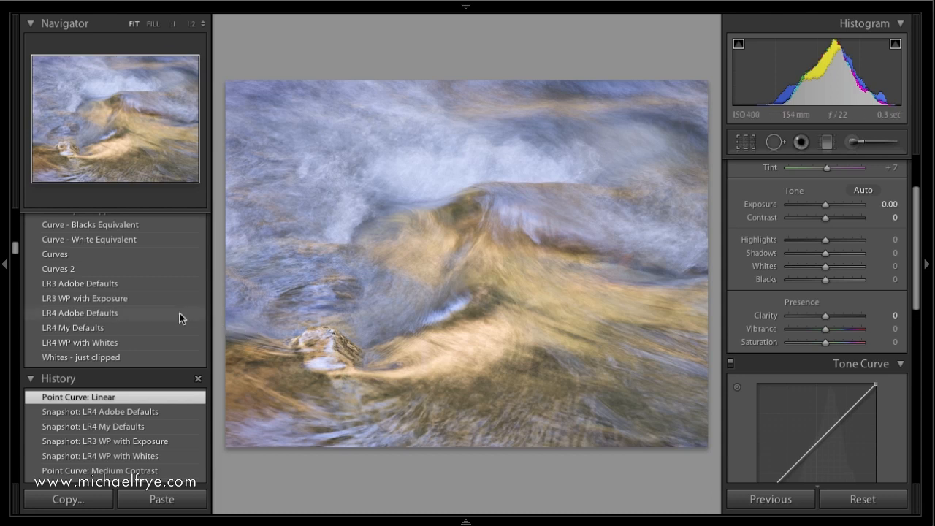
click(127, 299)
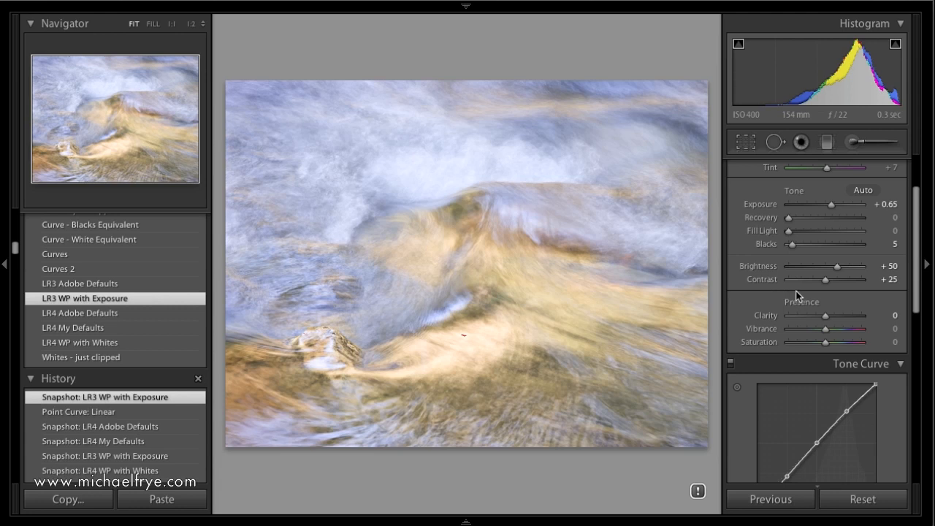
scroll(877, 336, down, 1)
scroll(877, 337, down, 2)
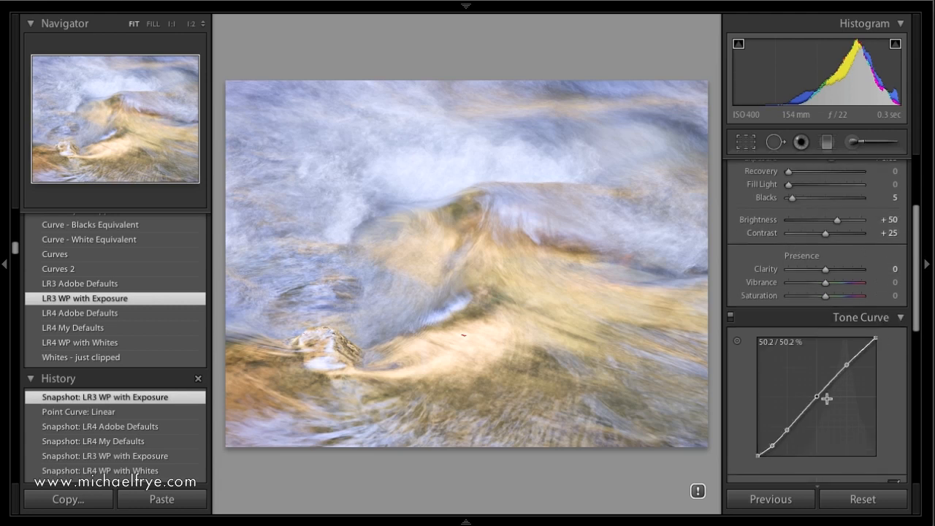
scroll(839, 348, up, 3)
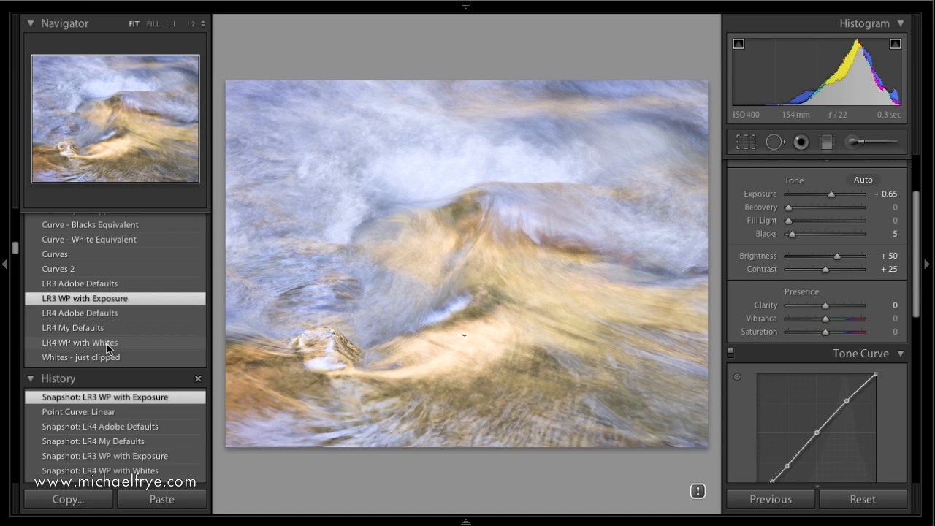
Compare the LR4 WP with Whites snapshot against LR3 WP with Exposure, ending on LR4 WP with Whites
click(108, 343)
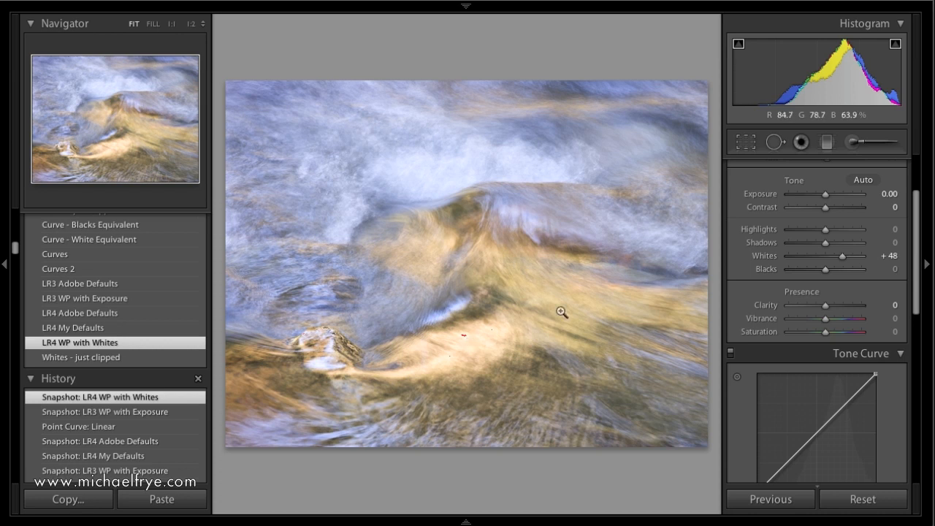
click(130, 299)
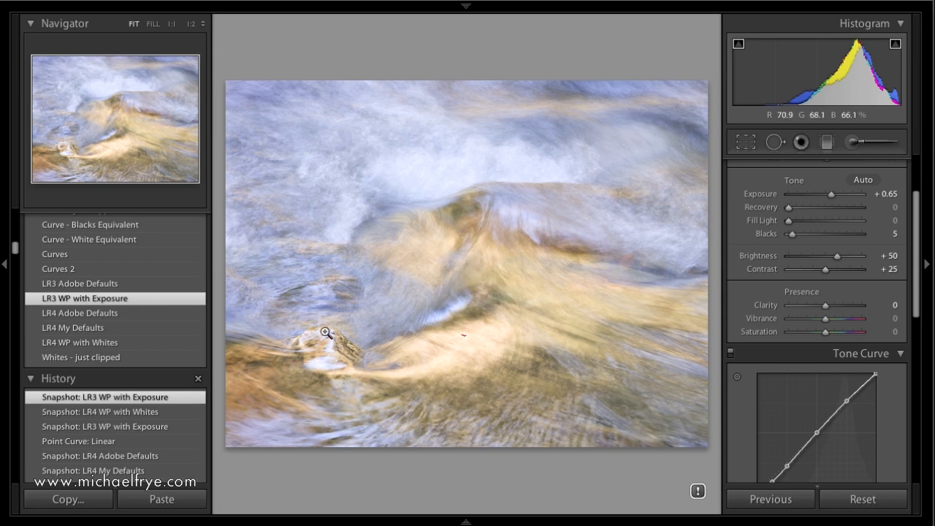
click(112, 343)
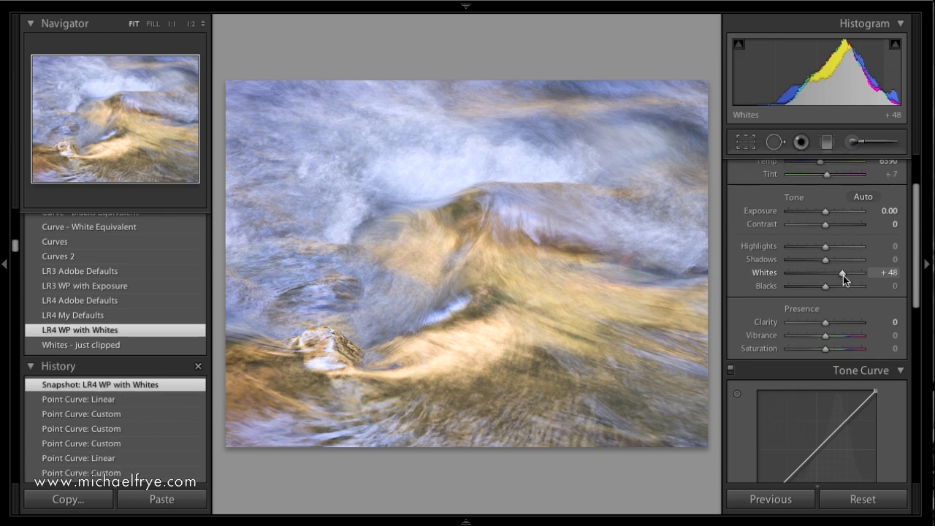
Try Blacks at -58 on the water photo and reset both Whites and Blacks to 0
drag(826, 286, 804, 290)
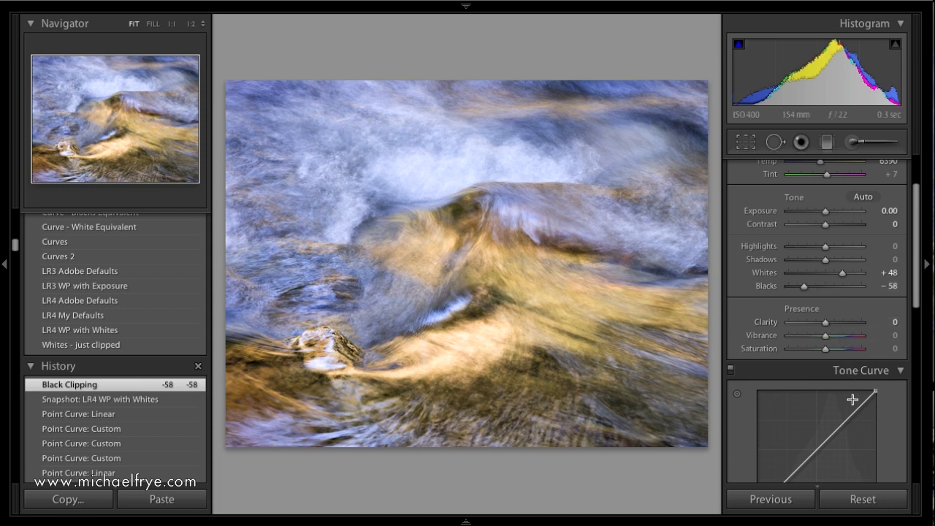
double_click(773, 275)
double_click(770, 284)
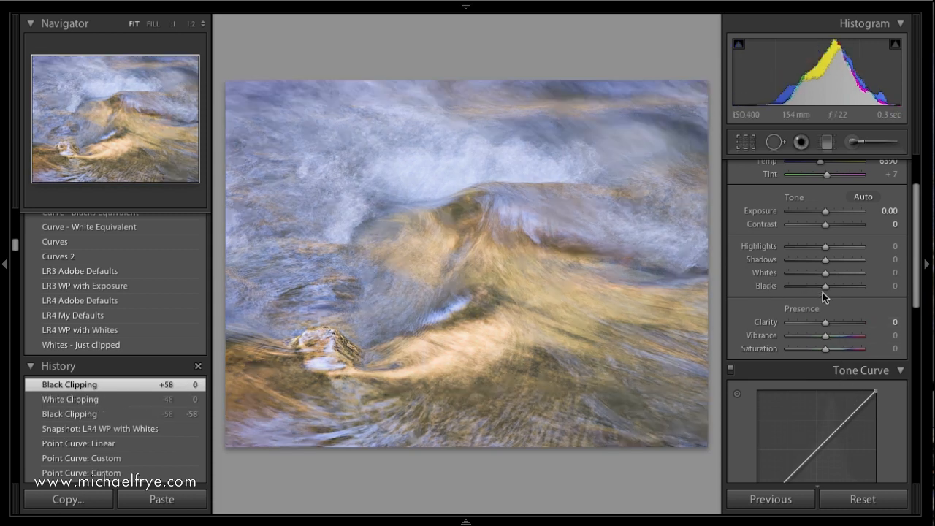
Try moving the RGB curve's white and black points inward along the edges, and restore the Linear point curve
scroll(823, 292, down, 3)
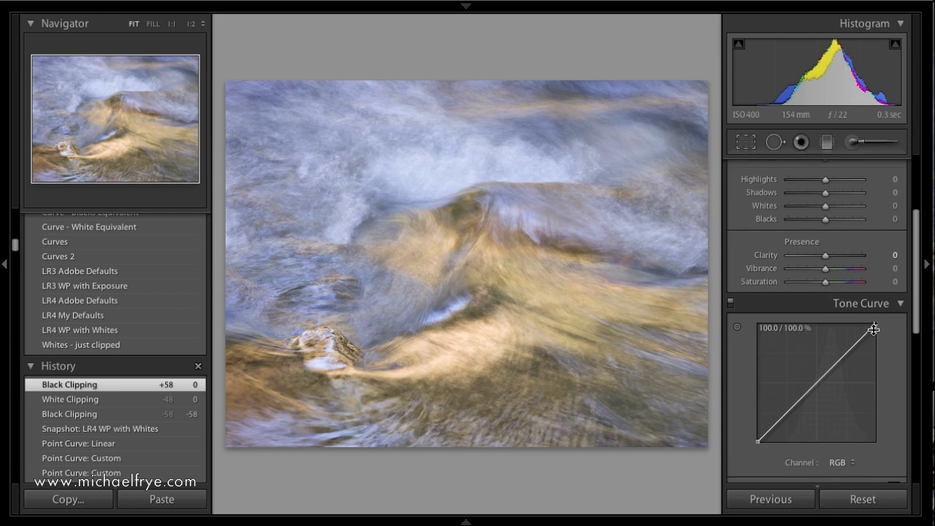
drag(875, 323, 852, 323)
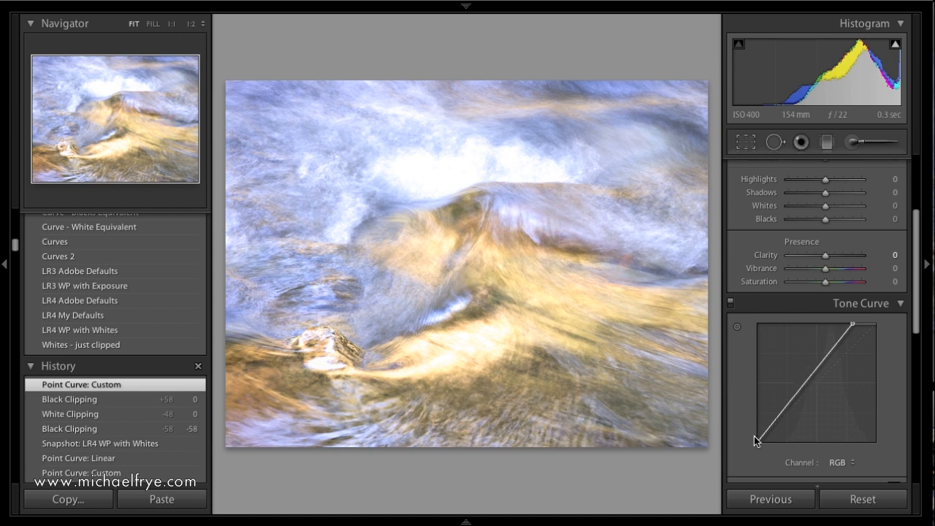
drag(757, 442, 777, 441)
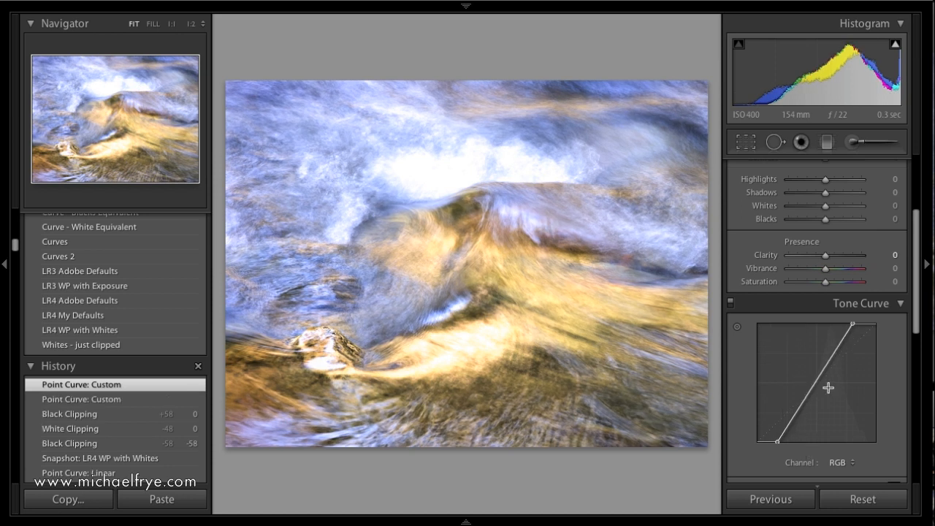
scroll(811, 454, down, 1)
click(811, 475)
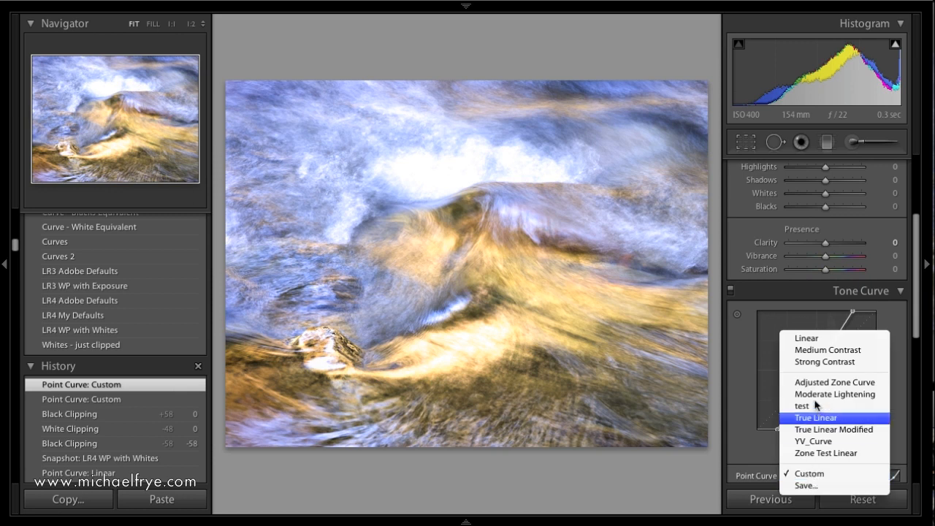
click(807, 337)
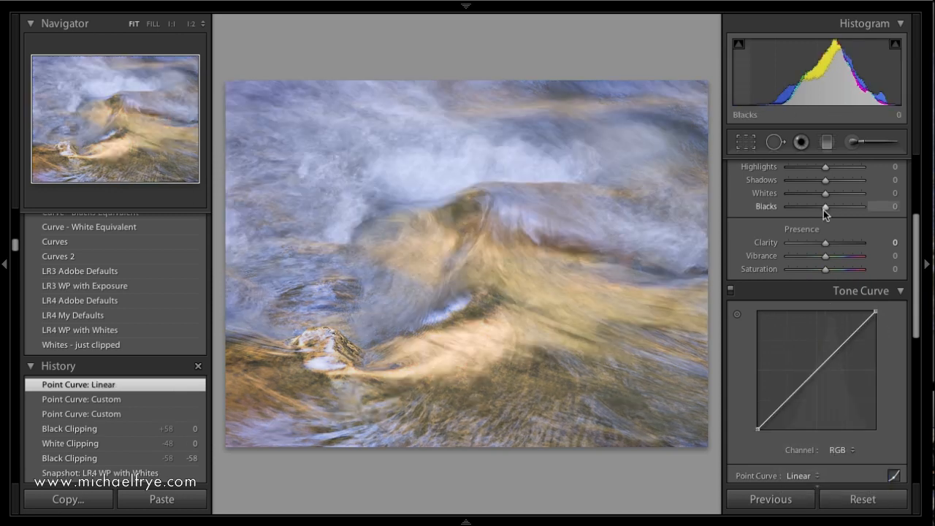
Try deepening the blacks with the curve's black point moved inward and two midtone control points, and restore the Linear curve
click(834, 353)
drag(759, 429, 775, 430)
drag(799, 397, 801, 399)
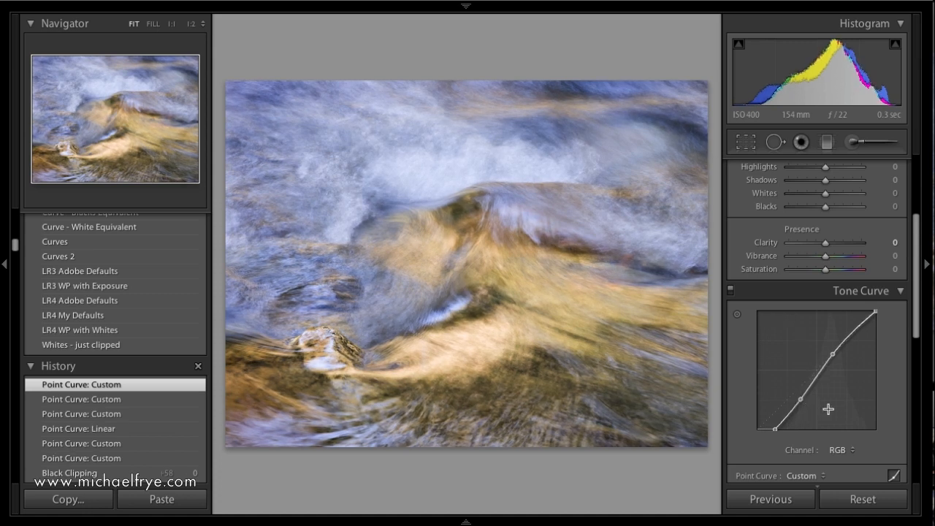
scroll(828, 409, down, 1)
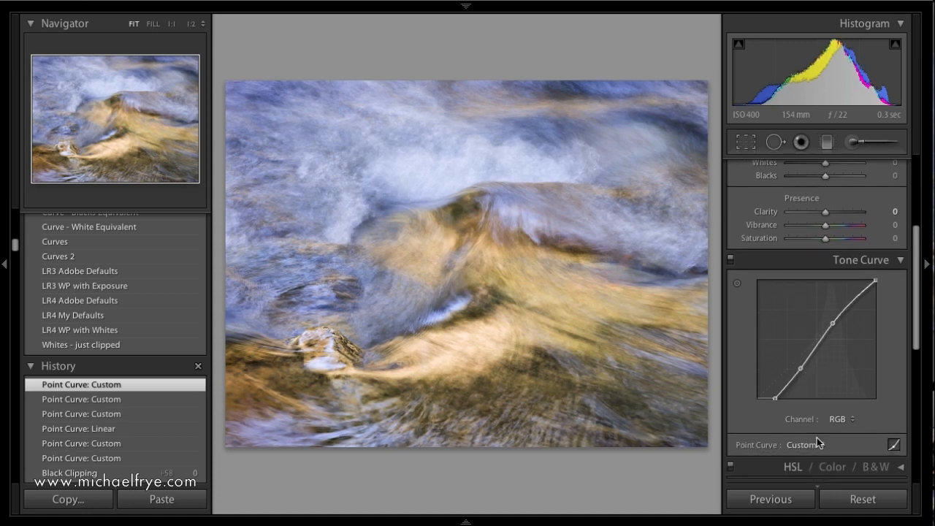
click(818, 444)
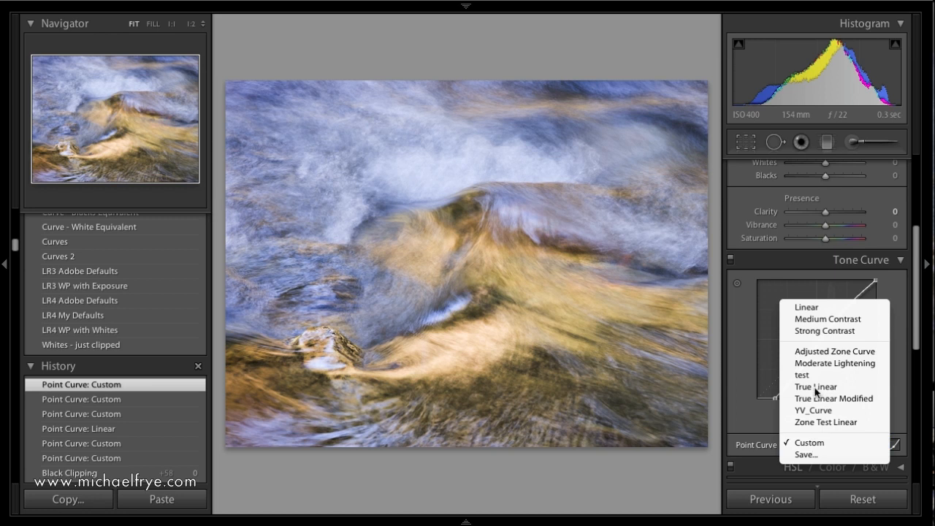
click(807, 308)
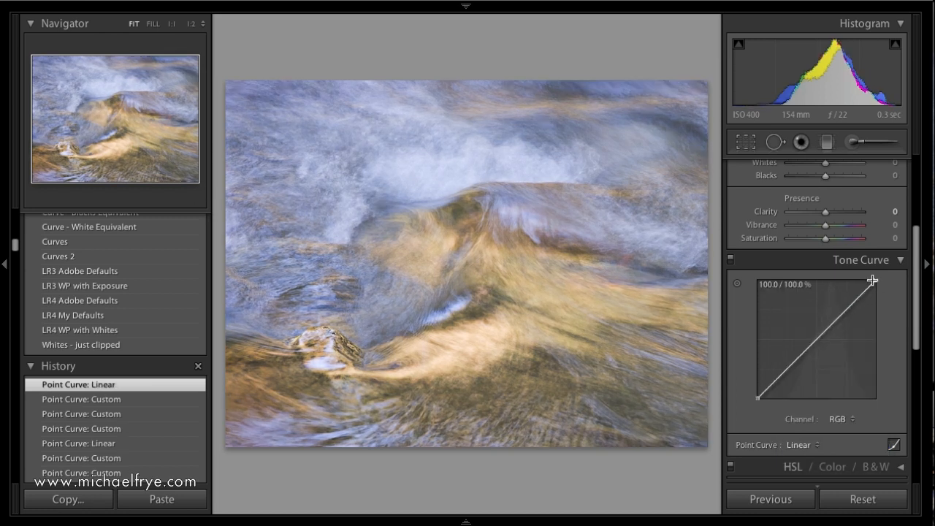
Try brightening the highlights with an anchored shadow point, an inward white point and an upper control point, and restore the Linear curve
click(796, 360)
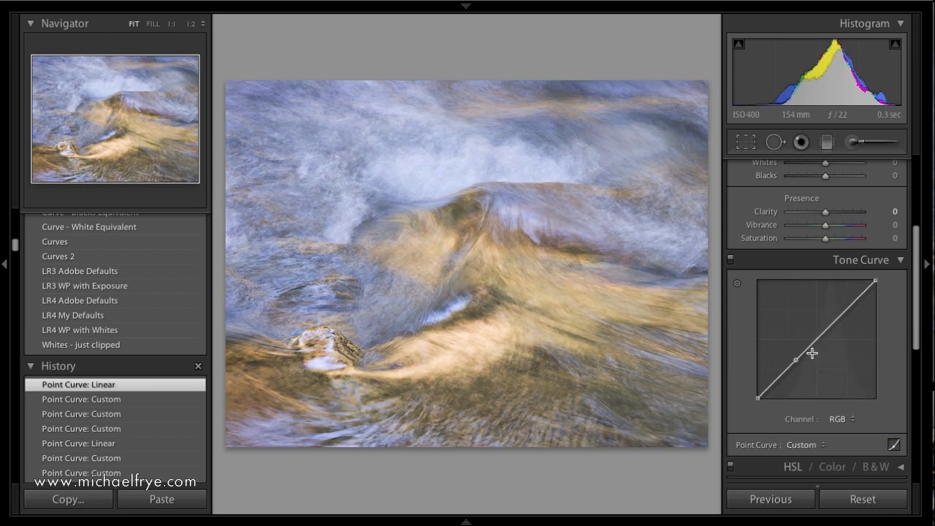
drag(876, 280, 834, 305)
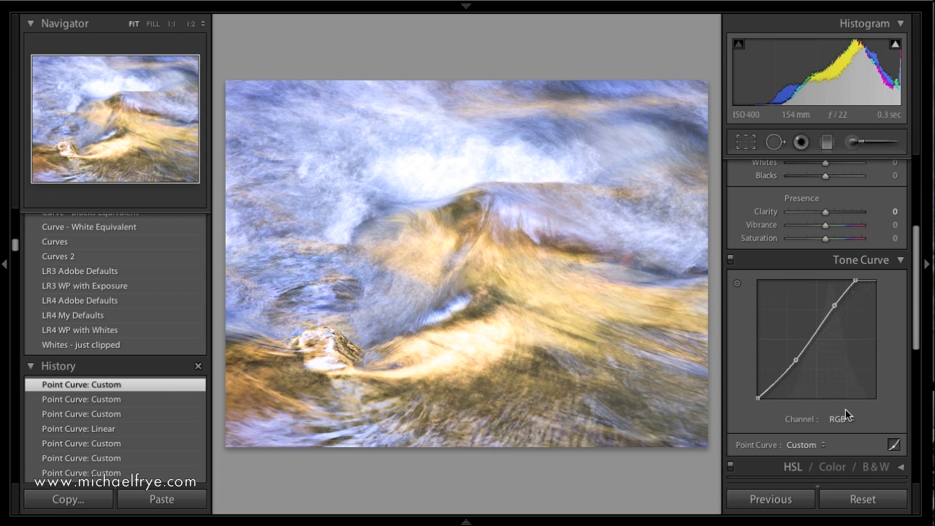
click(816, 445)
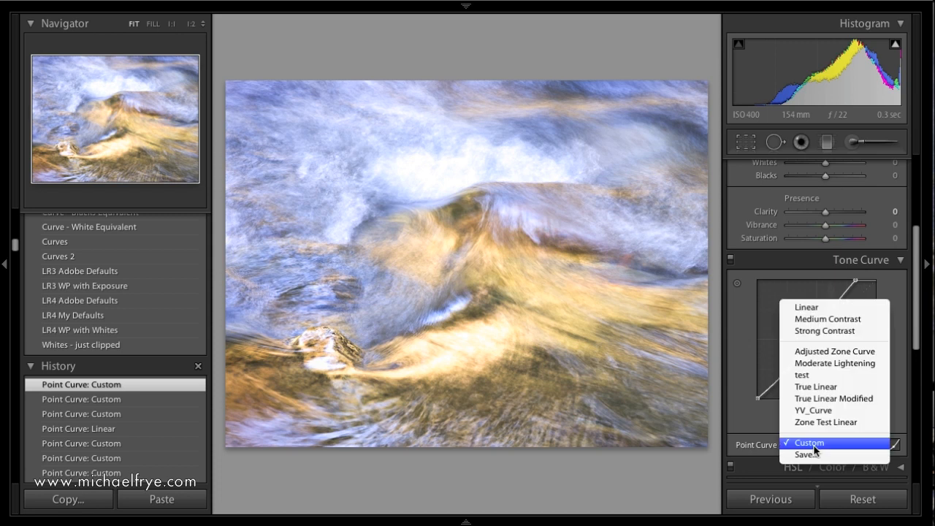
click(810, 306)
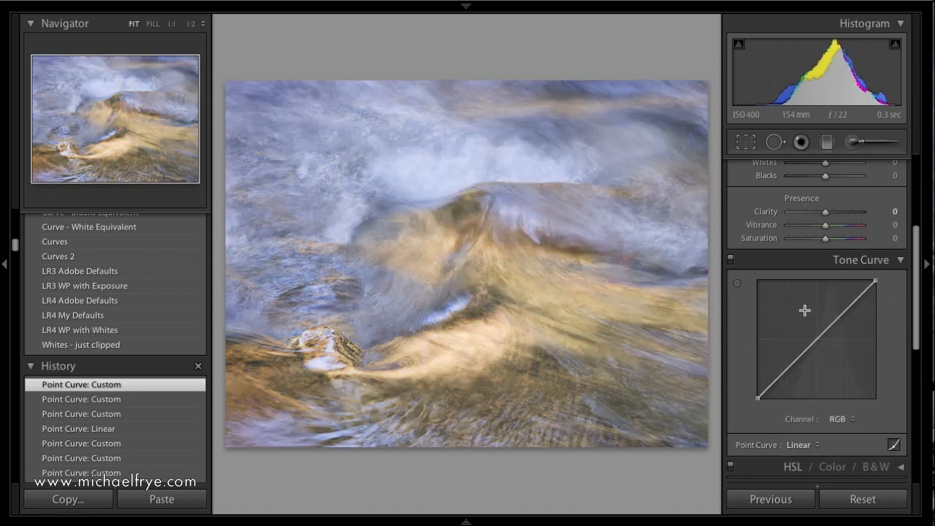
key(alt)
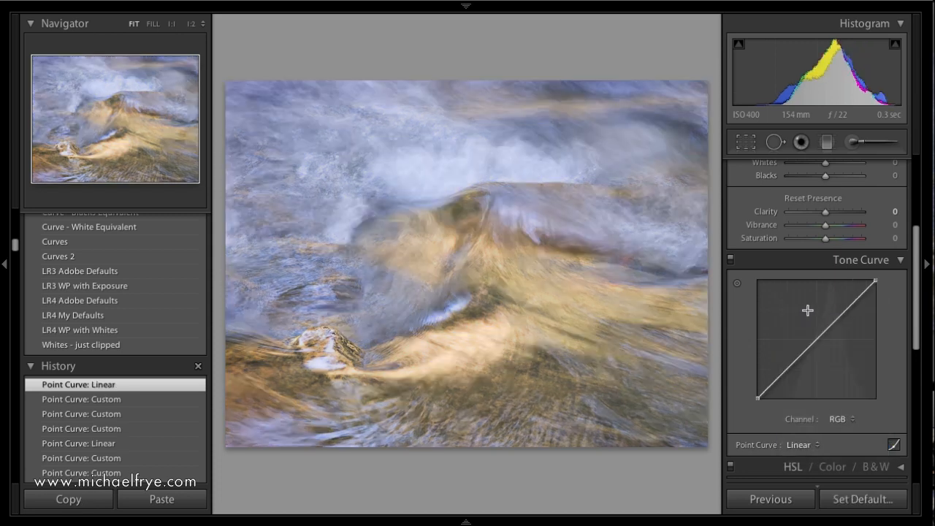
key(alt)
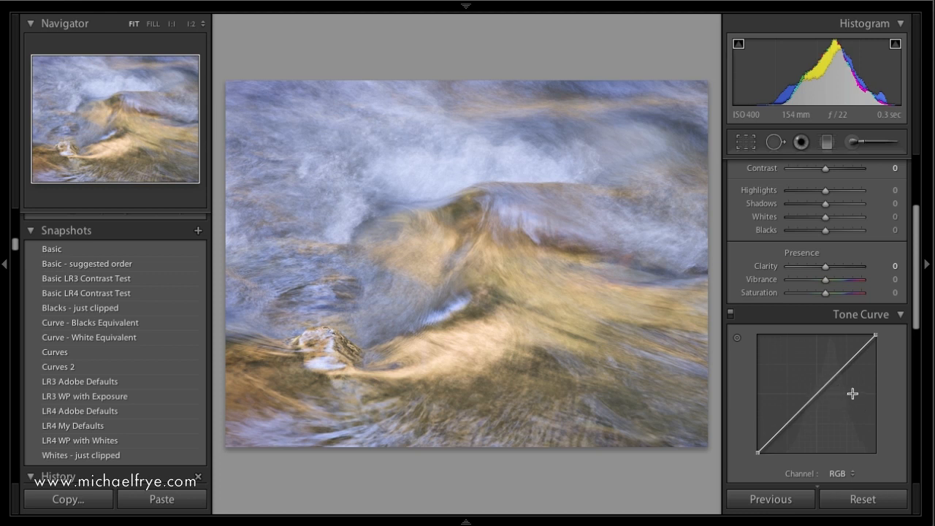
Switch the tone curve to its parametric view to look at the region sliders, and return to the point curve
scroll(853, 394, down, 2)
click(893, 462)
scroll(842, 375, down, 1)
scroll(841, 375, down, 3)
click(896, 441)
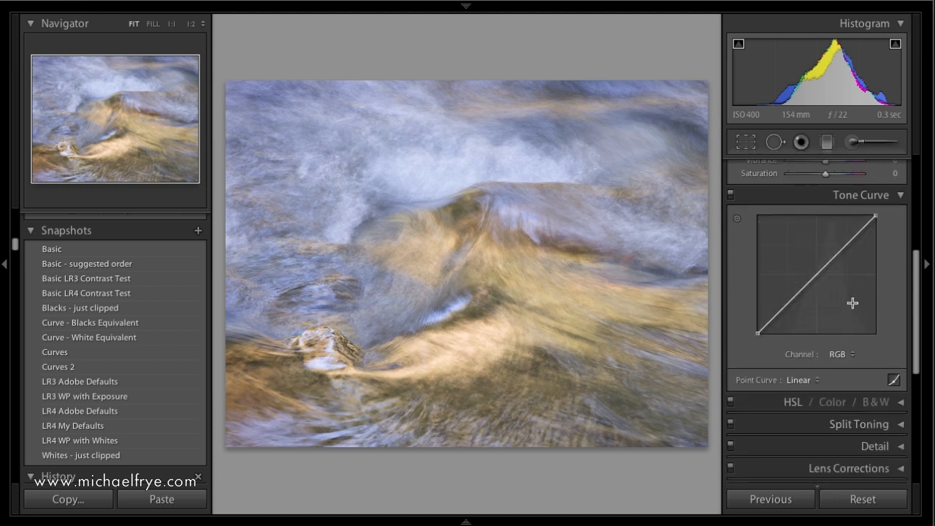
Try a strong positive Clarity on the water photo, and reduce Clarity to +12
scroll(853, 302, up, 4)
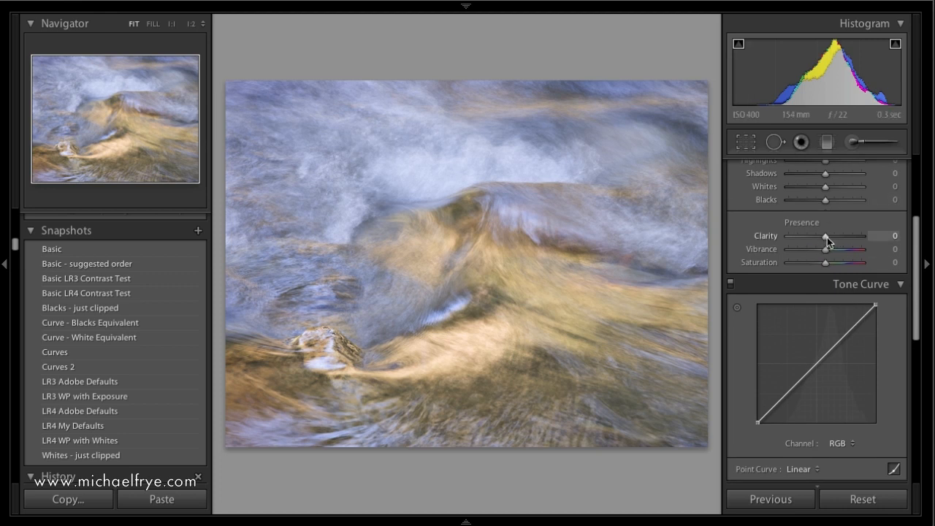
drag(826, 237, 870, 235)
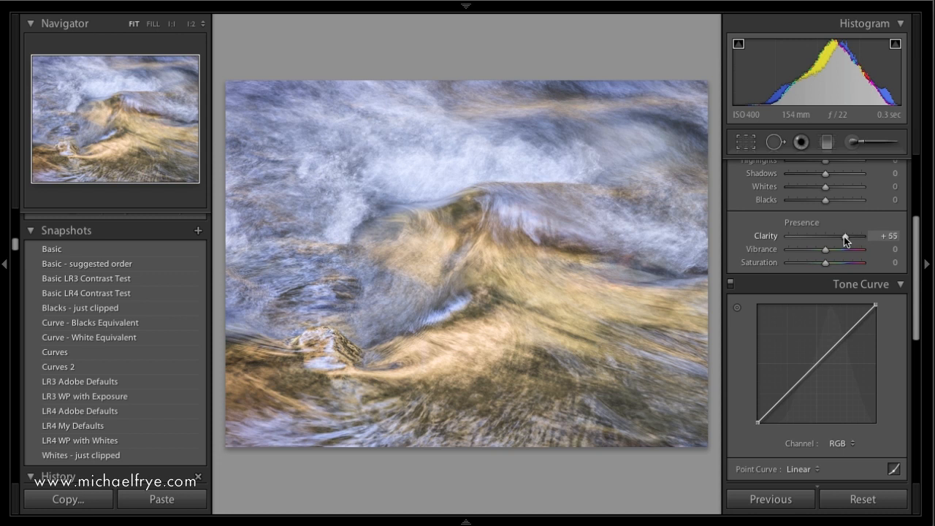
drag(835, 238, 830, 238)
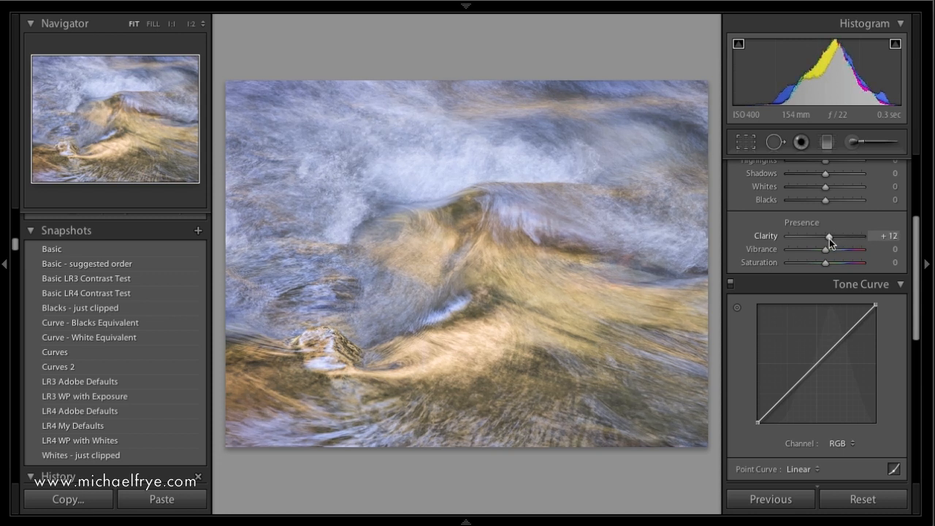